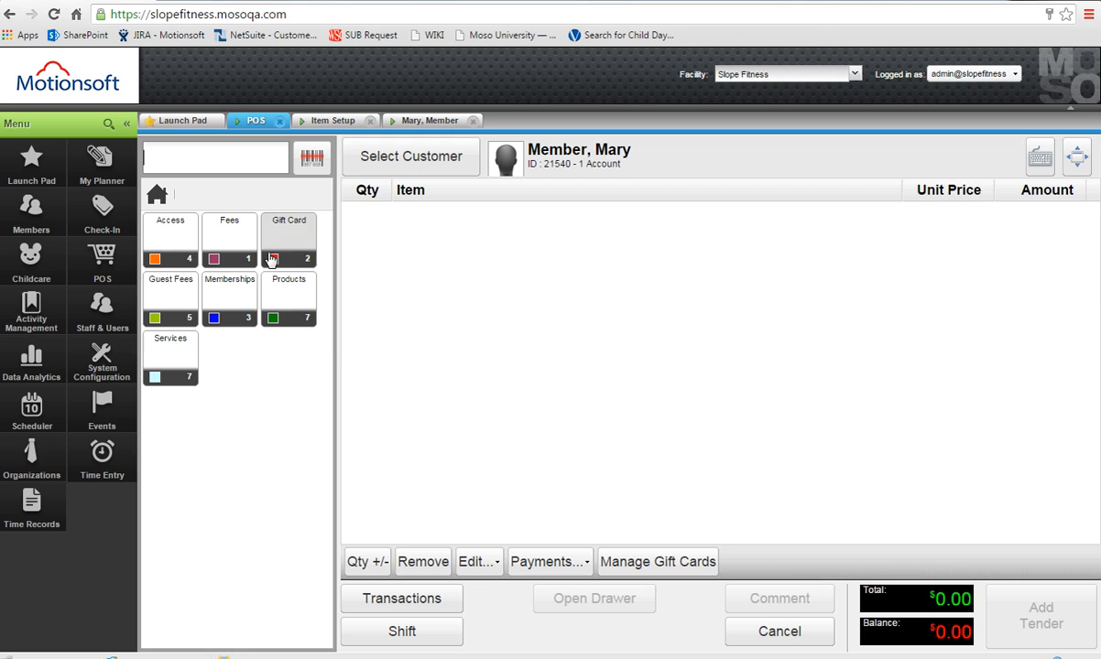
# Step: Add the 5 Pack PT service to the member's sale and assign the chosen trainer as its expected service provider
pyautogui.click(178, 360)
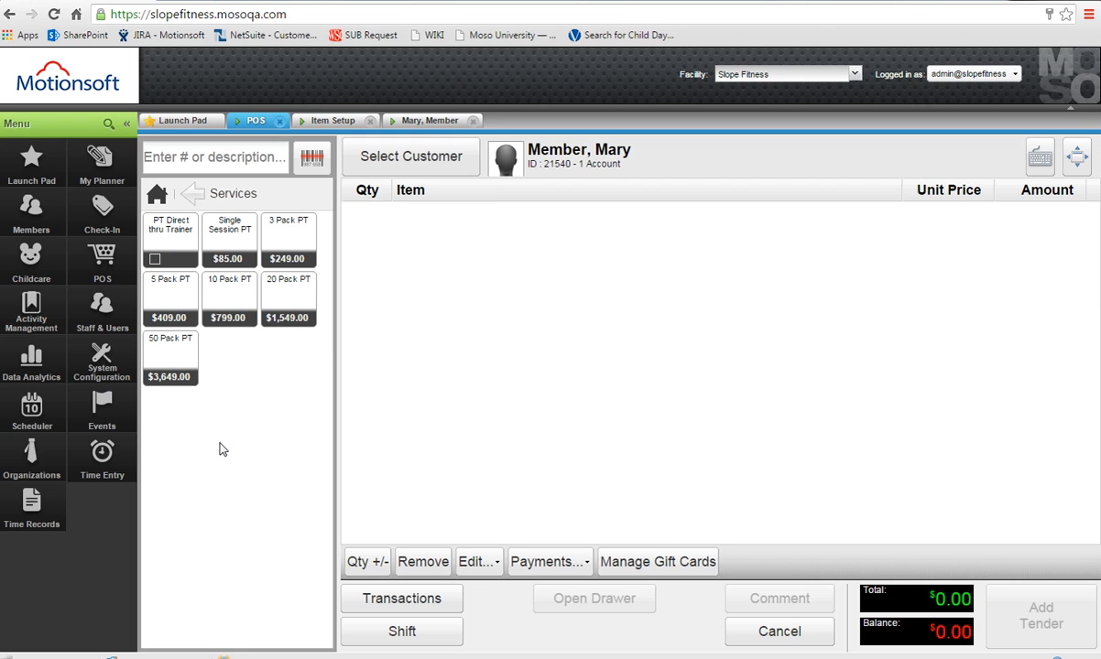
pyautogui.click(165, 308)
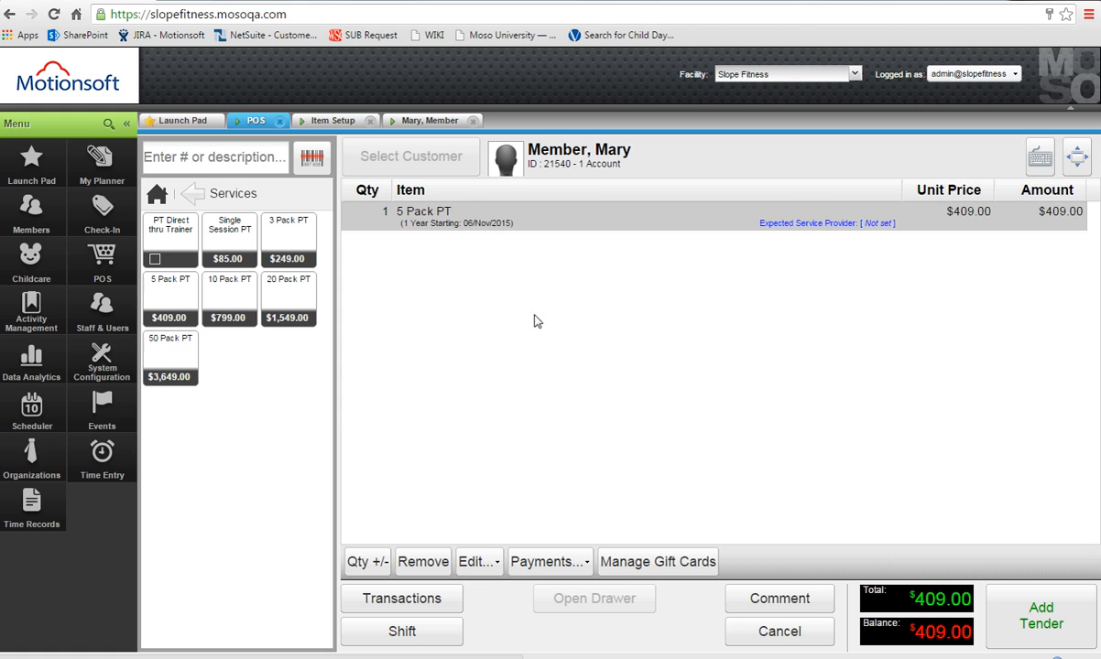
pyautogui.click(476, 561)
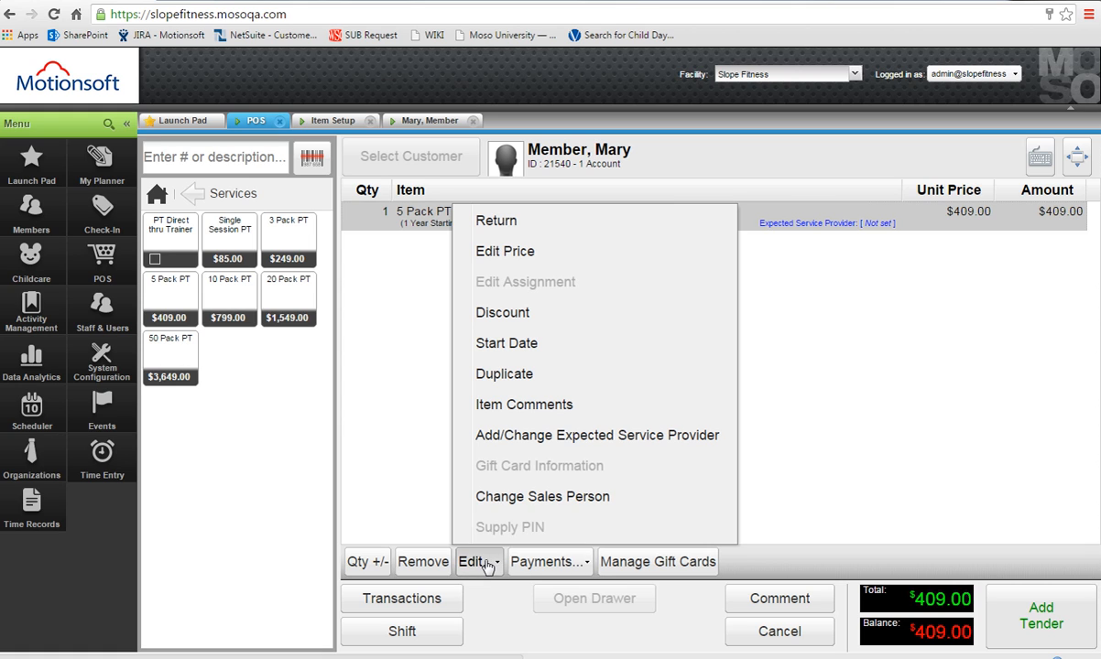
pyautogui.click(534, 437)
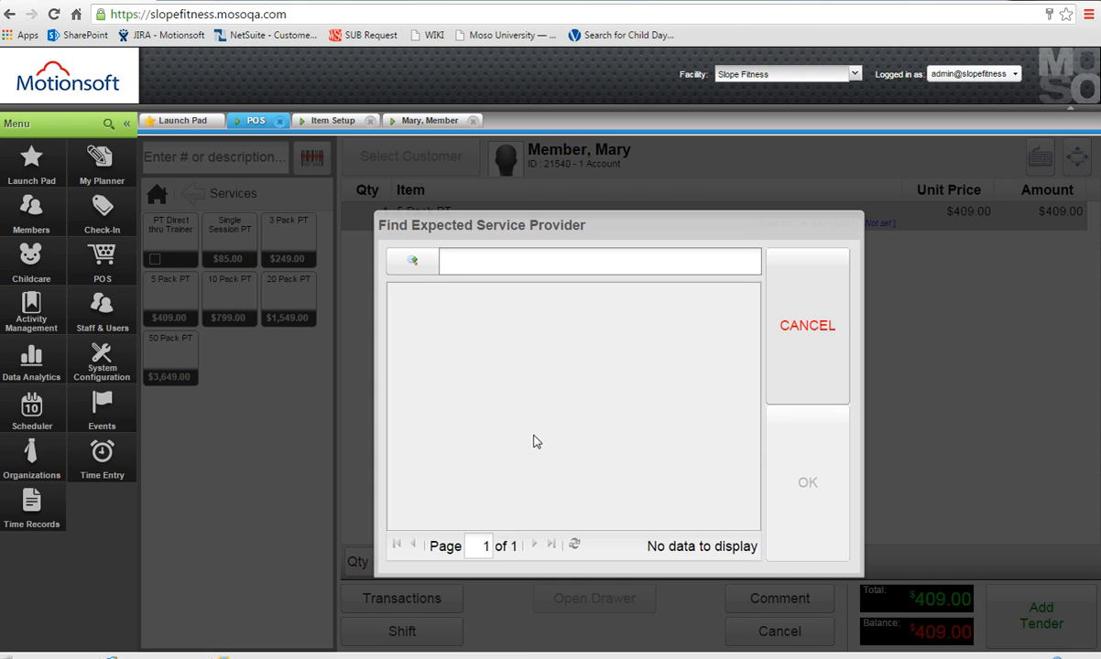
pyautogui.write('terr adl')
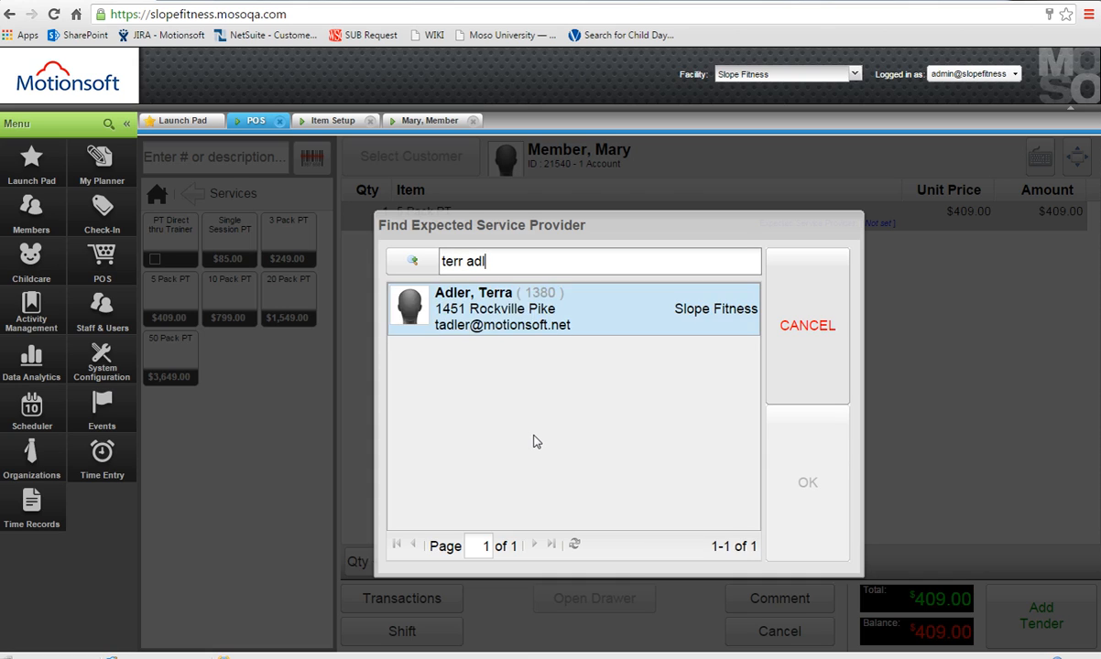
pyautogui.doubleClick(586, 313)
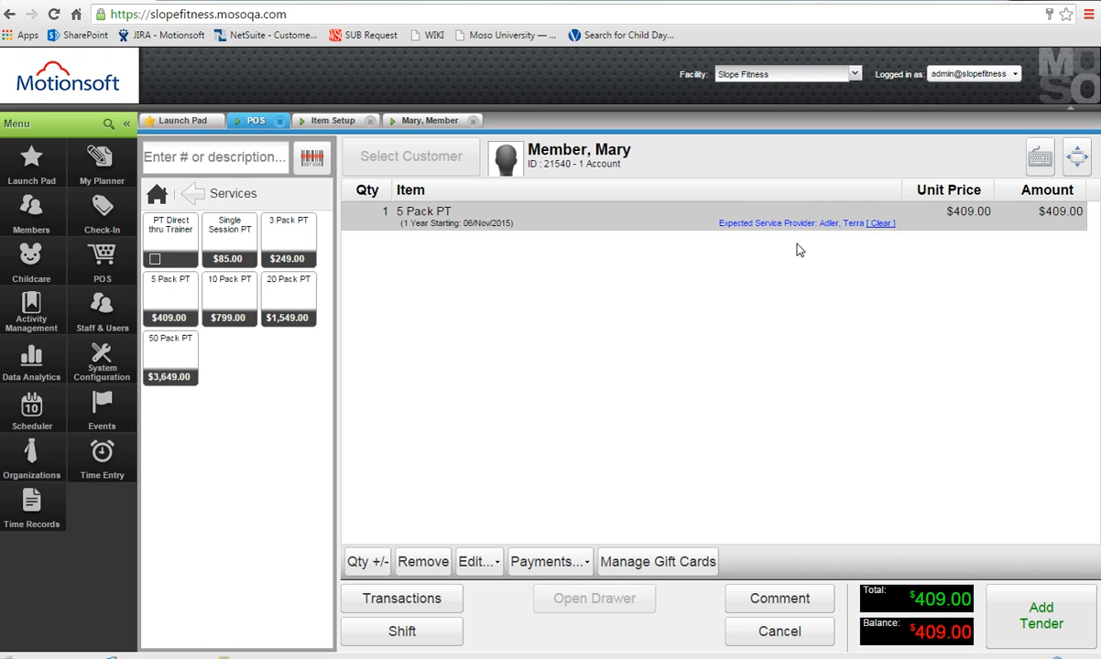
pyautogui.click(477, 560)
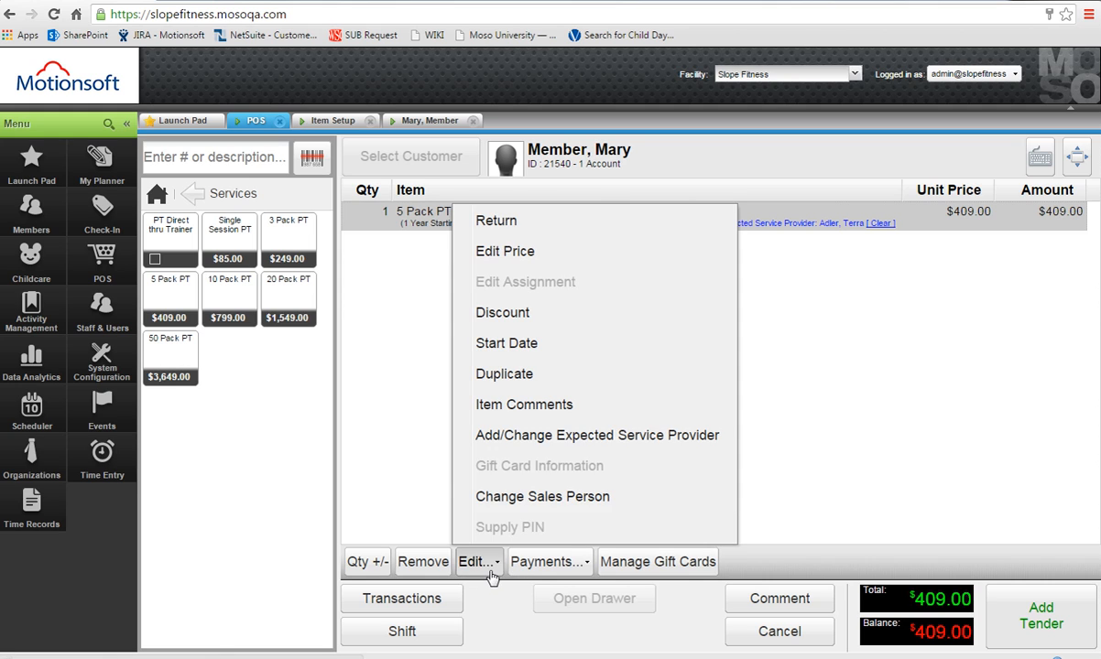
pyautogui.click(495, 440)
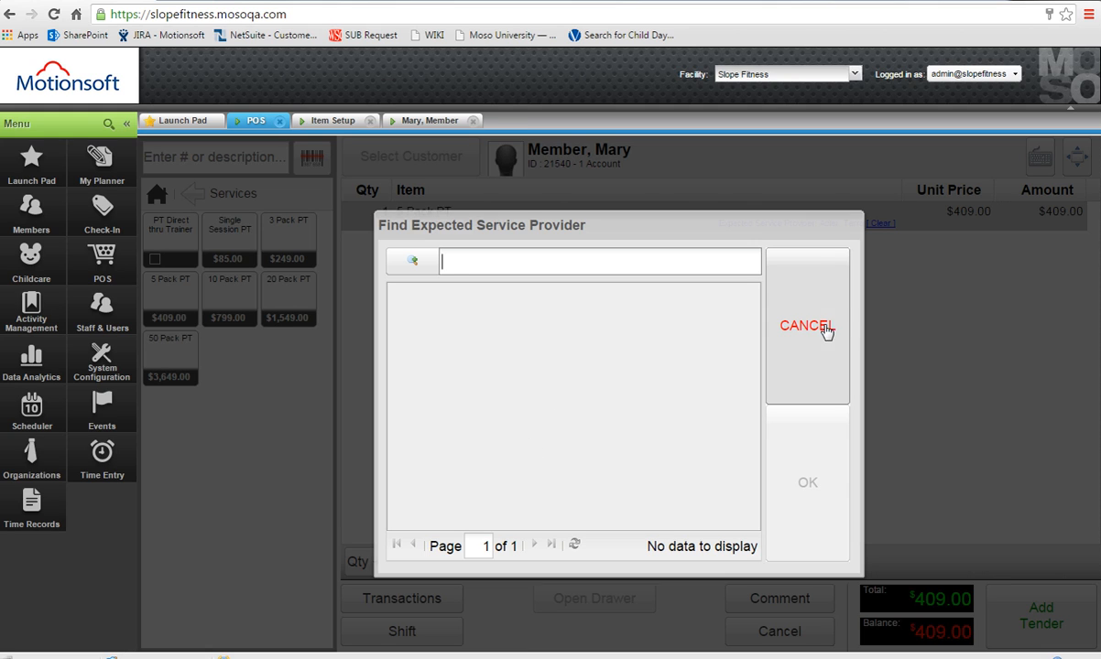
pyautogui.click(829, 330)
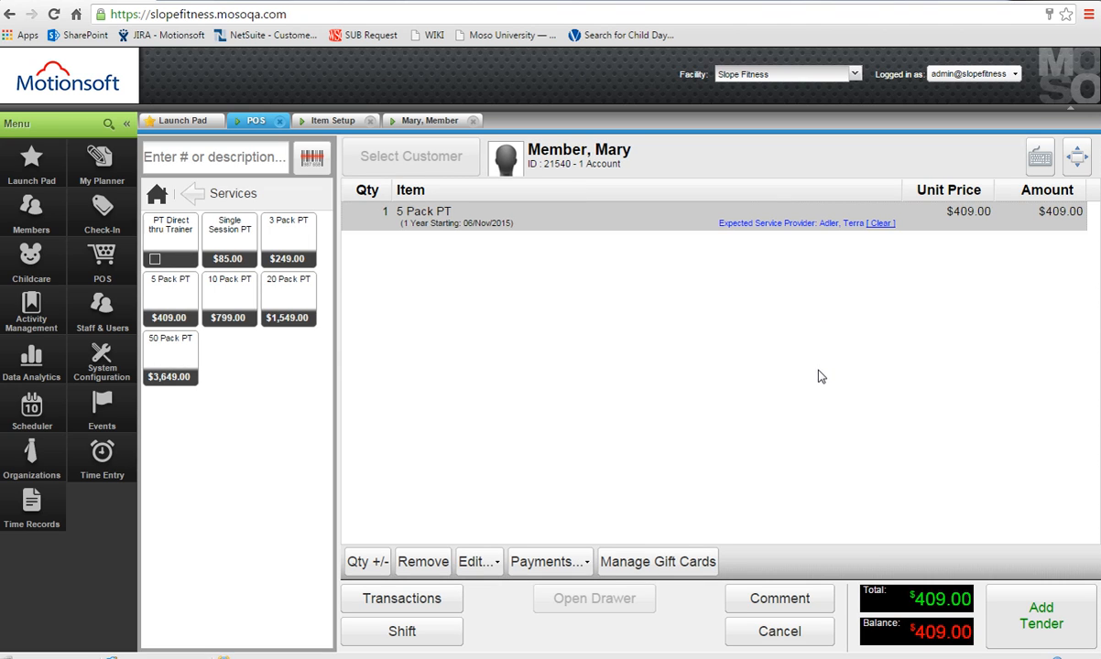
# Step: Pay the 5 Pack PT sale with a $409.00 cash tender, finalize the transaction and close the receipt
pyautogui.click(1069, 632)
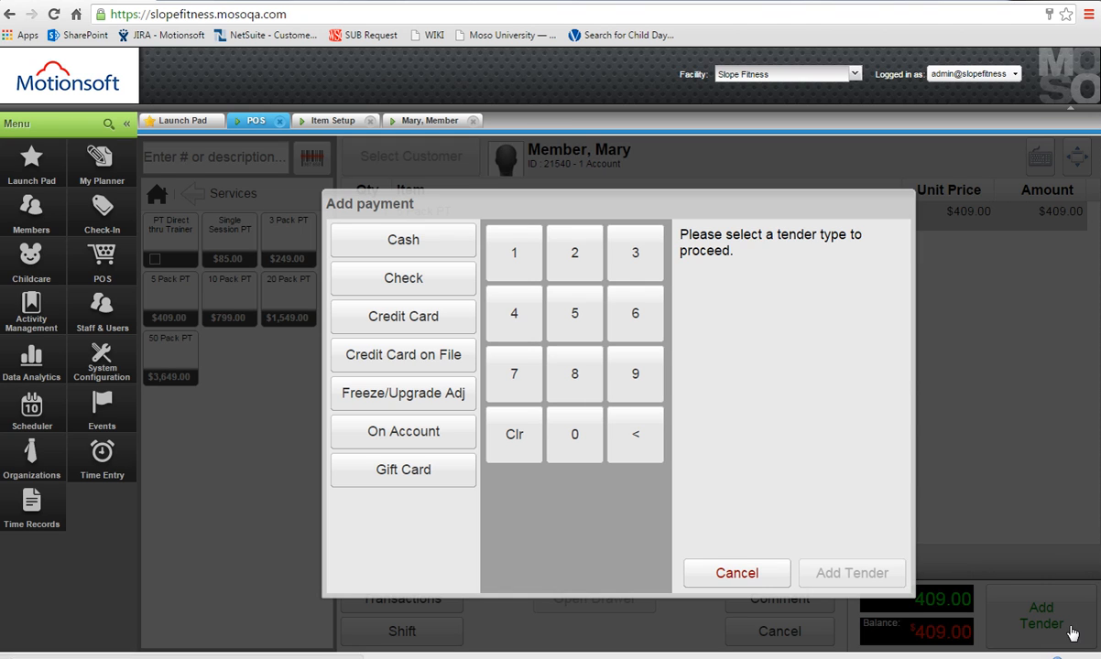
pyautogui.click(421, 242)
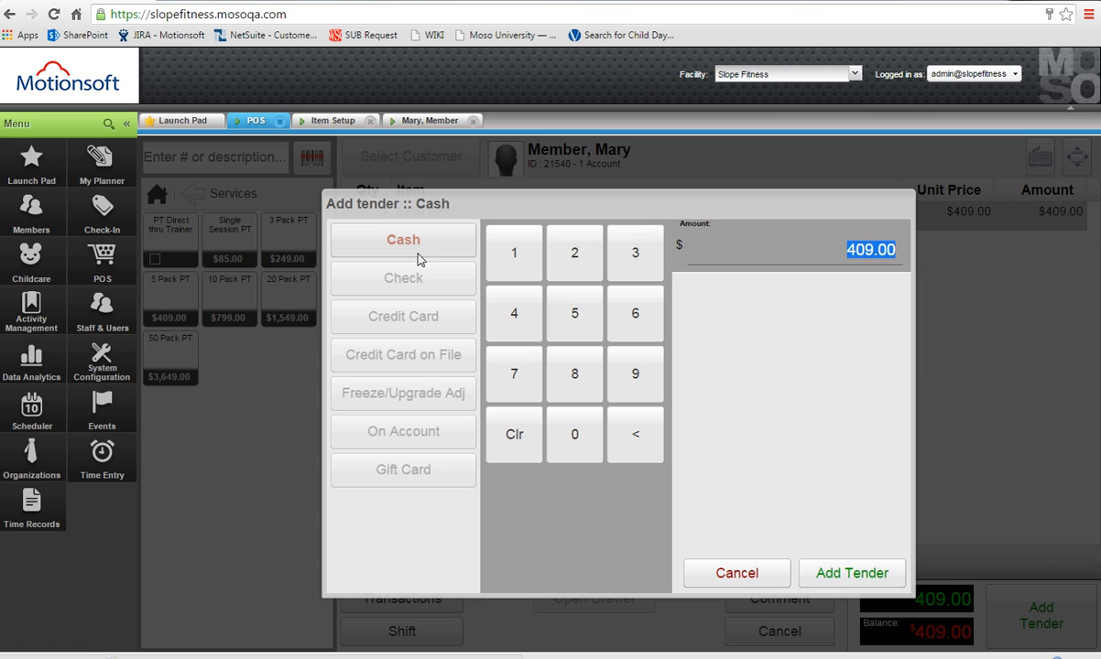
pyautogui.click(852, 575)
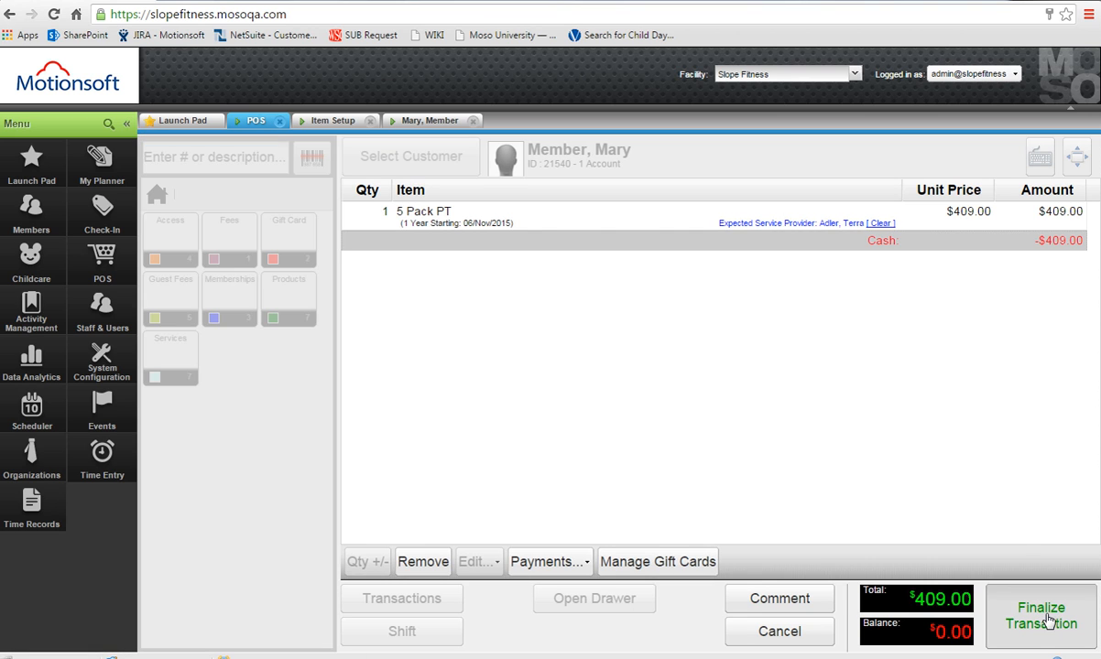
pyautogui.click(1049, 620)
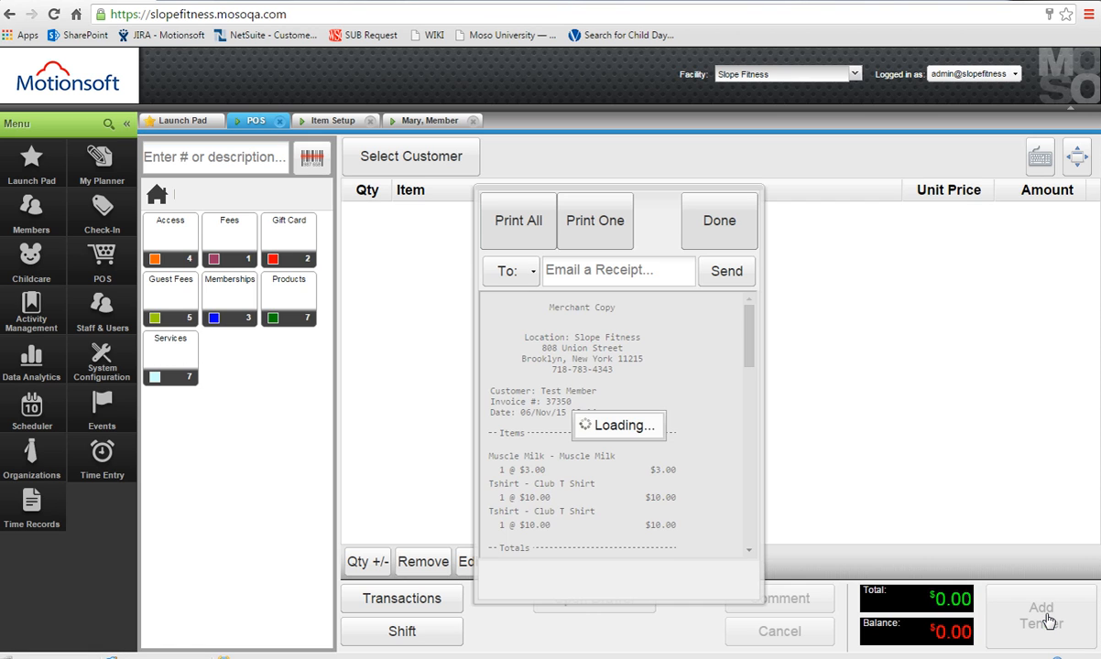
pyautogui.click(739, 222)
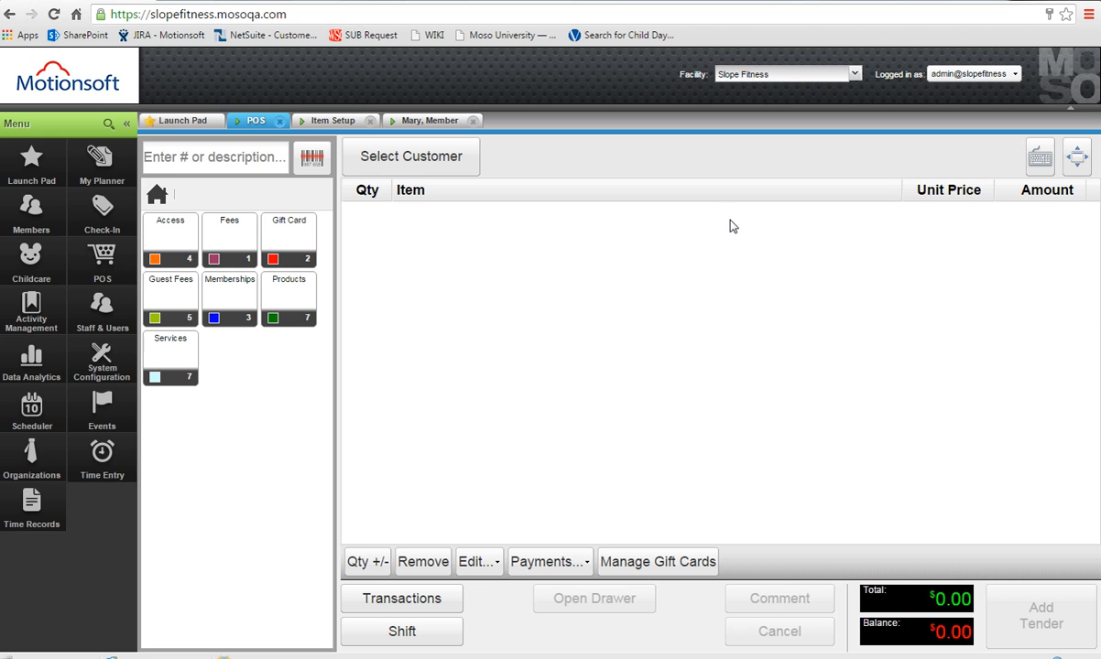
# Step: Start a new agreement from the member's profile with agreement group 100-0 and classification Service
pyautogui.click(431, 120)
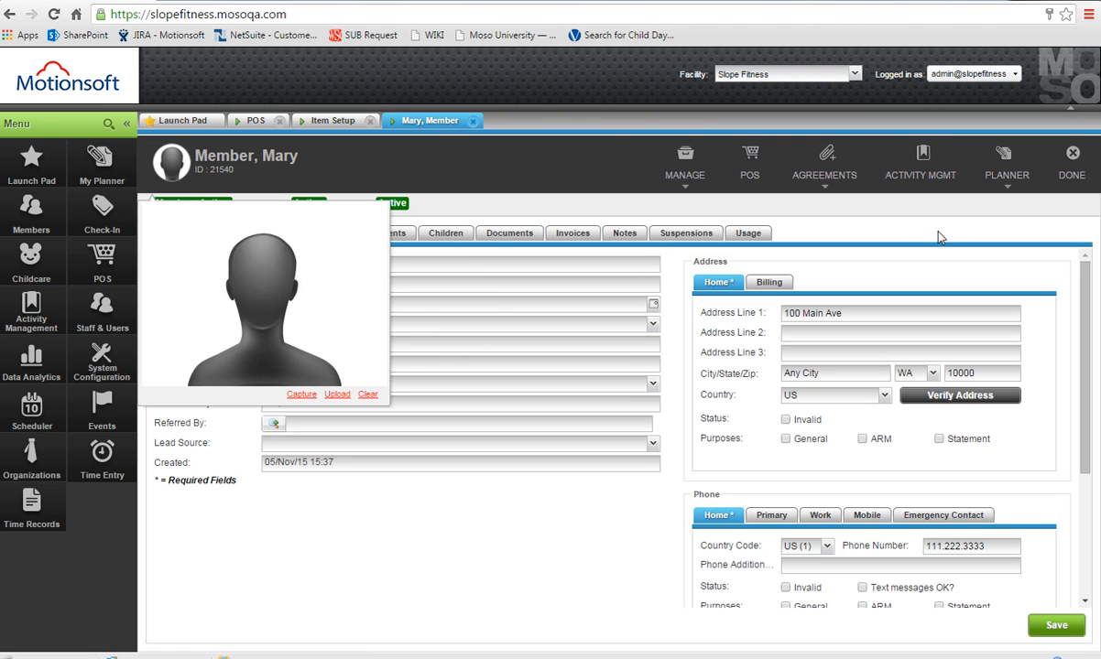
pyautogui.click(826, 179)
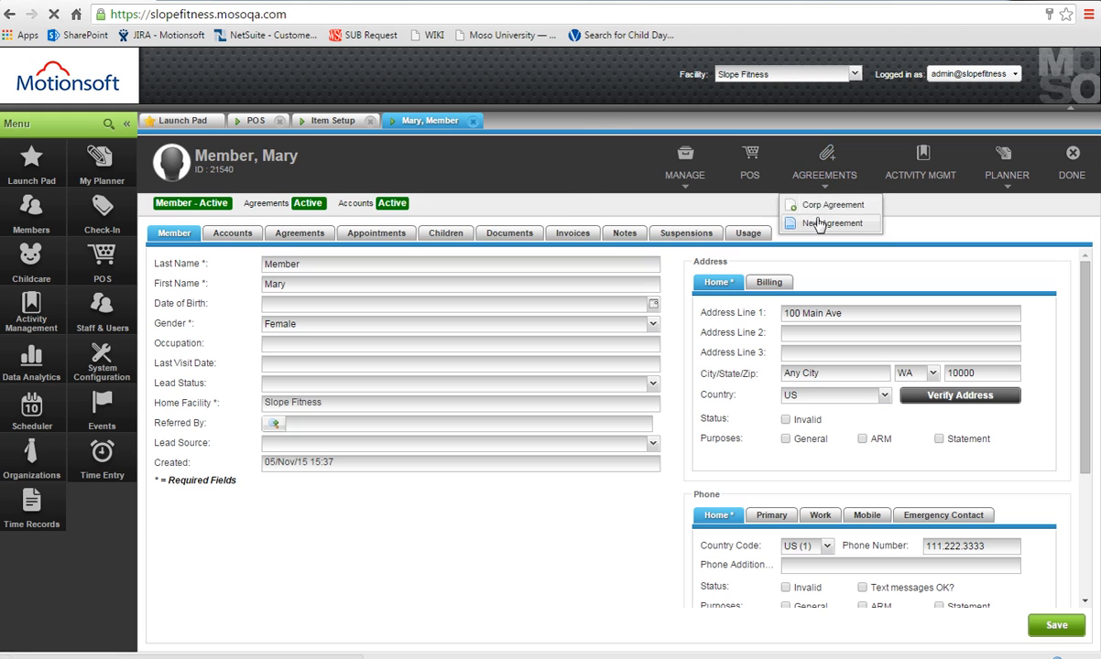
pyautogui.click(814, 221)
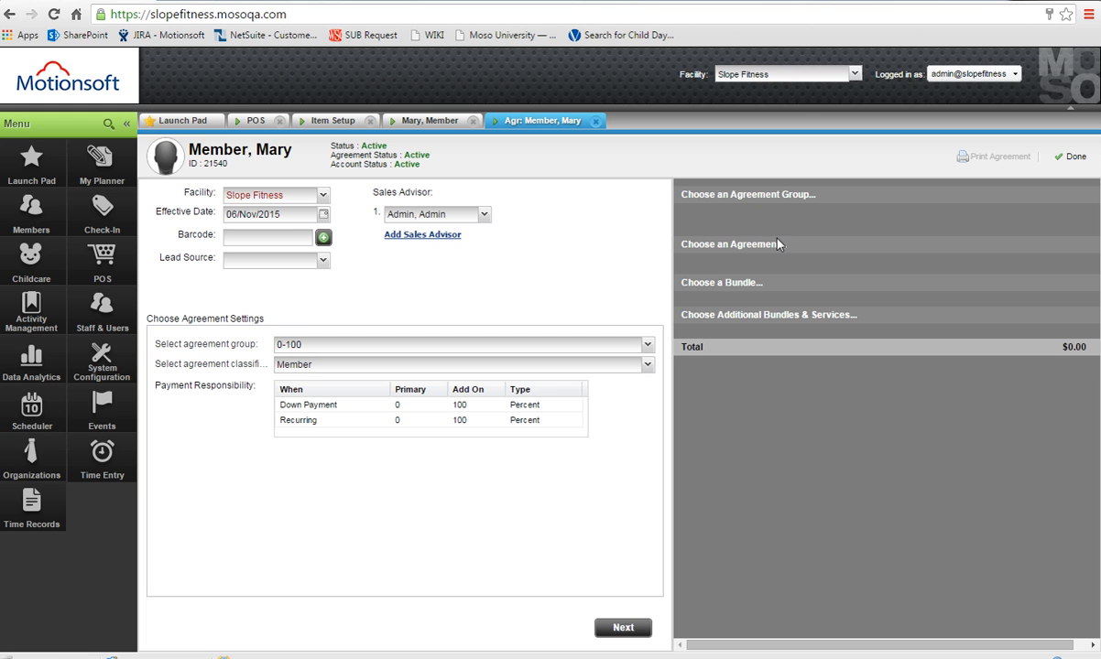
pyautogui.click(646, 345)
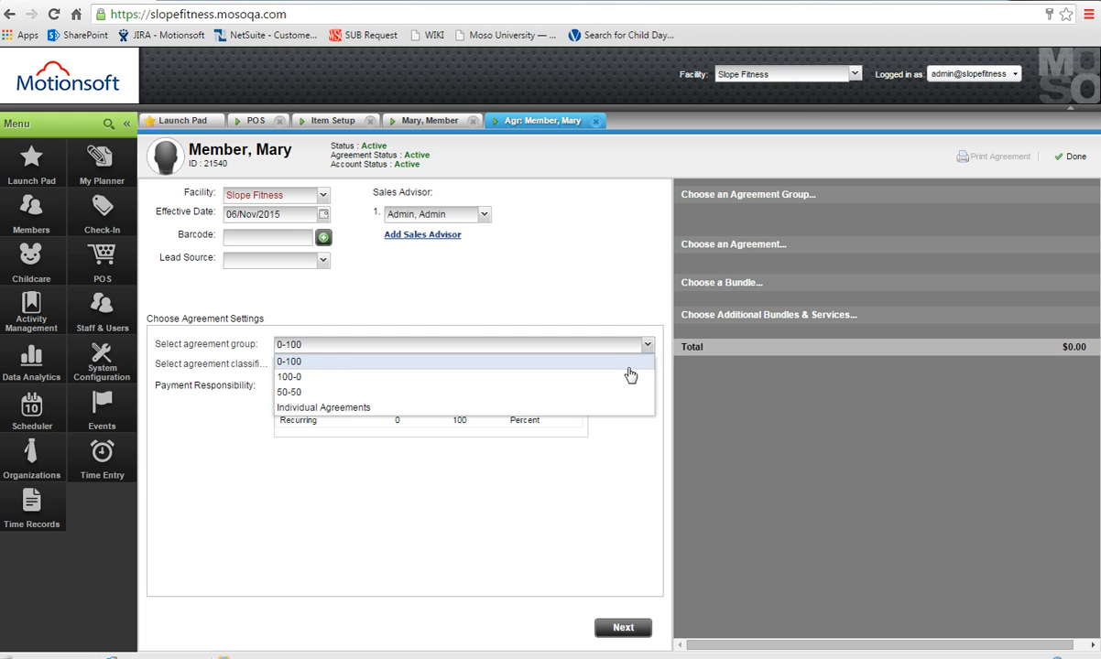
pyautogui.click(624, 377)
pyautogui.click(645, 365)
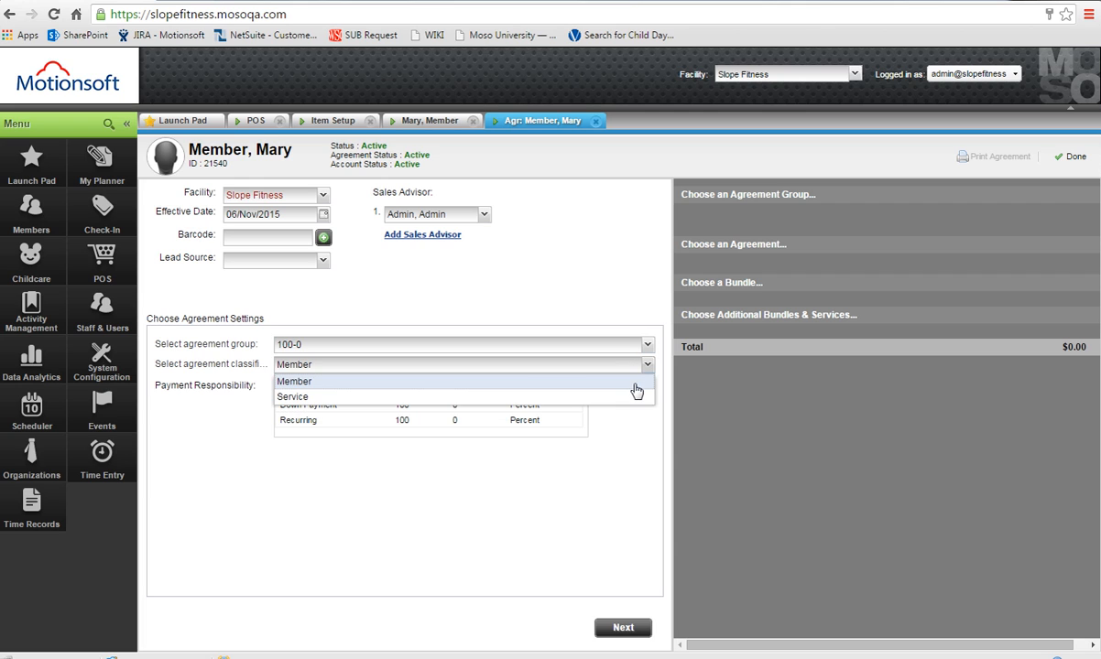
pyautogui.click(633, 381)
pyautogui.click(645, 366)
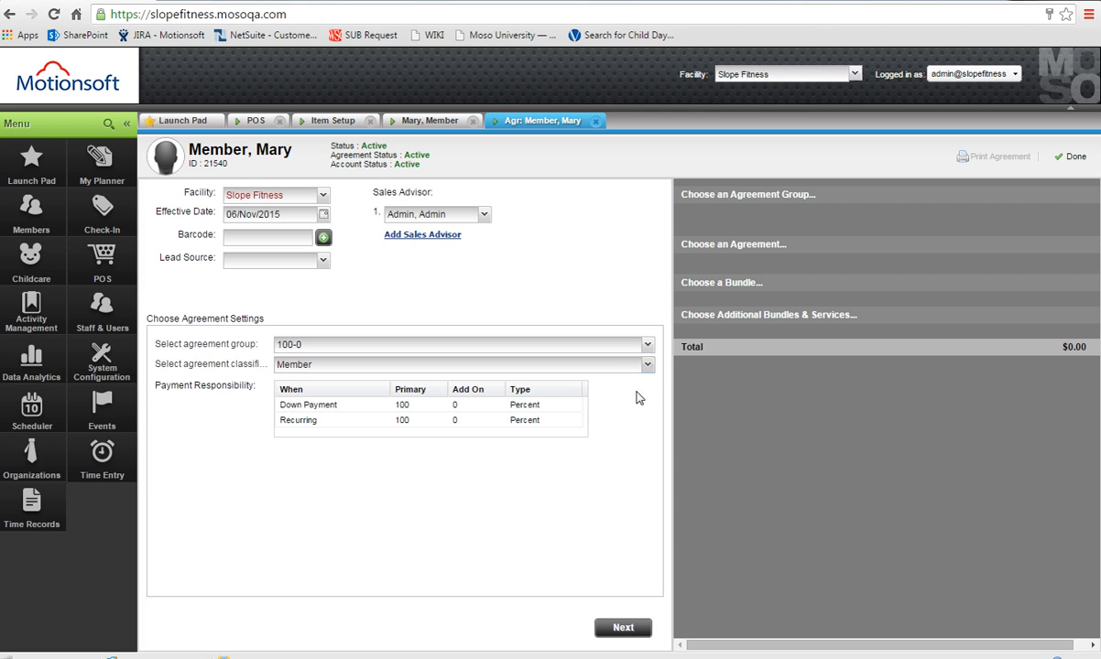
pyautogui.click(641, 395)
pyautogui.click(621, 632)
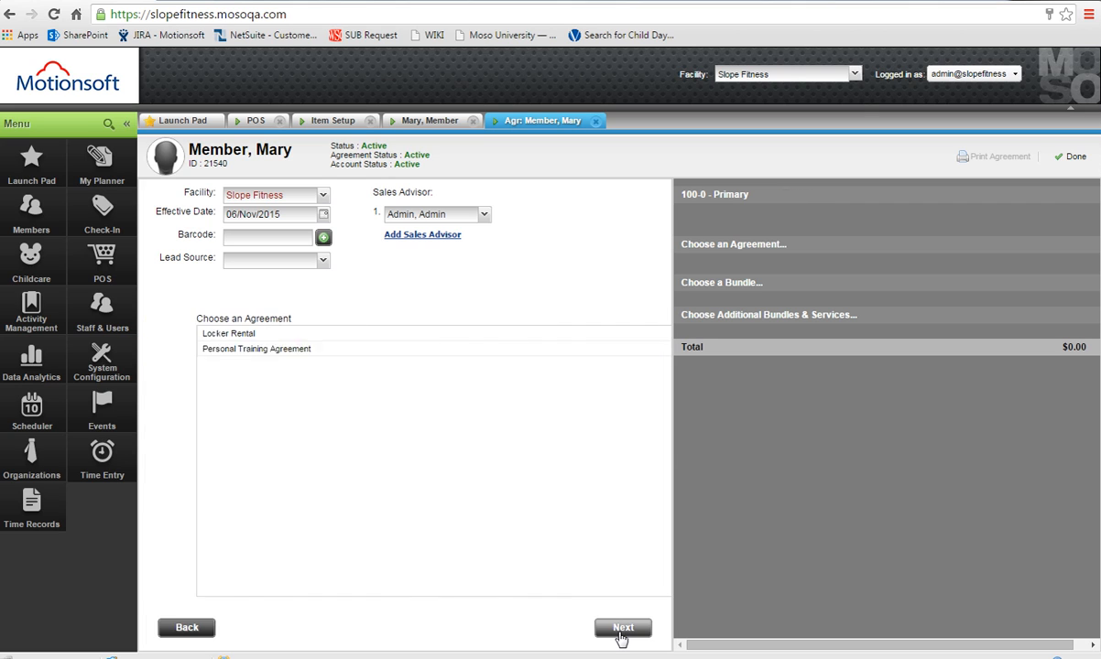
# Step: Choose the Personal Training Agreement and its Personal Training Agreement bundle, and continue to the installment options
pyautogui.click(625, 350)
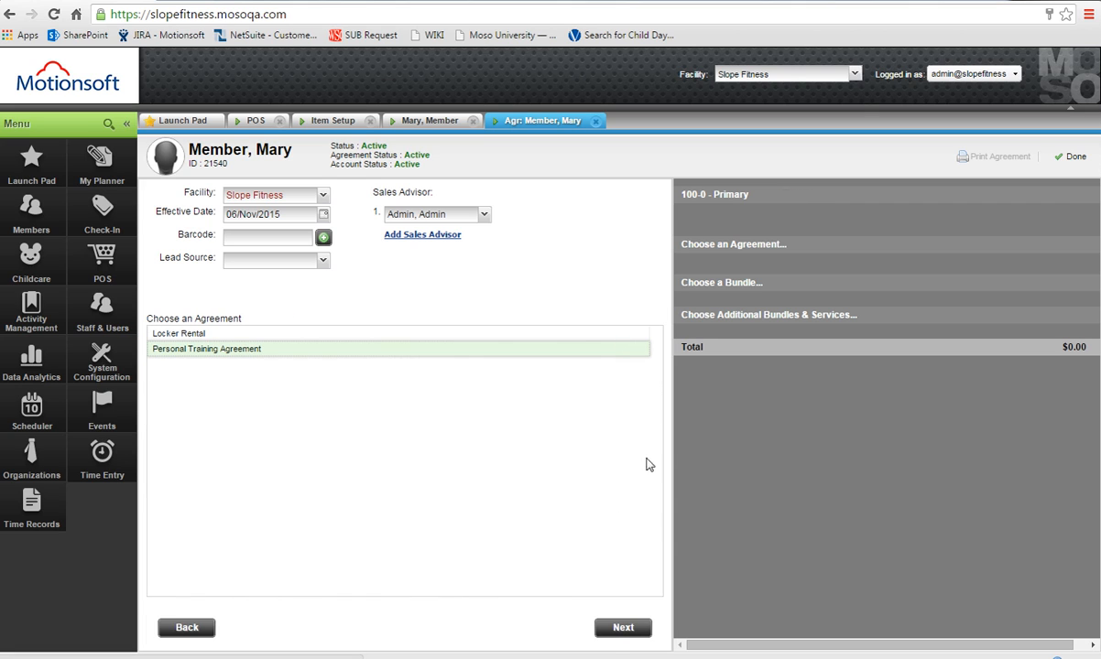
pyautogui.click(648, 632)
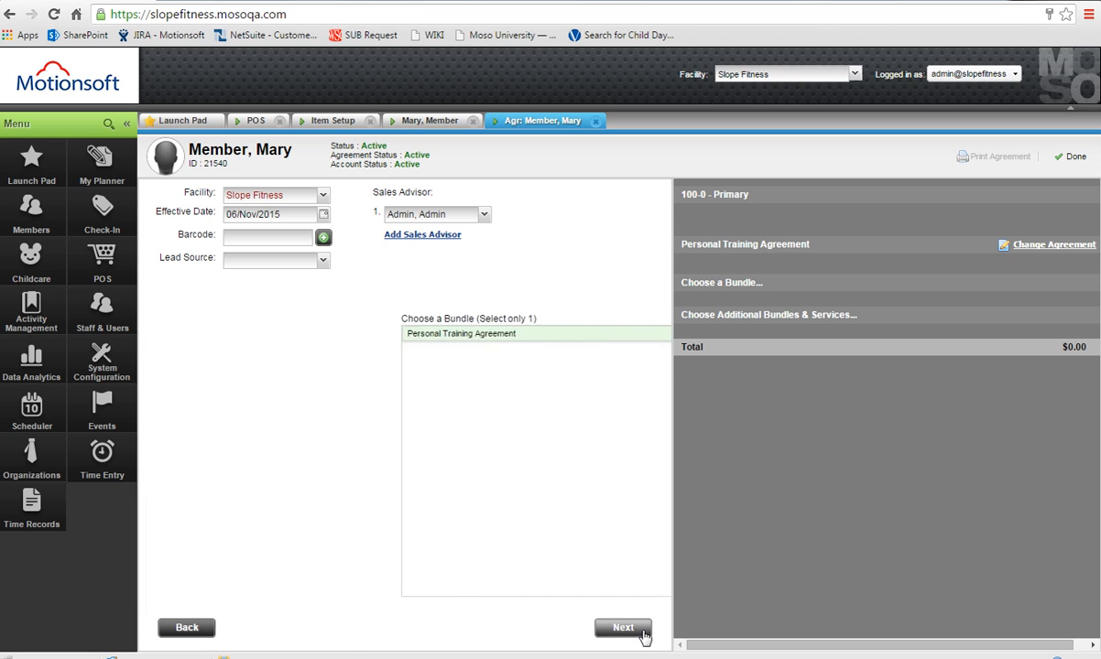
pyautogui.click(641, 630)
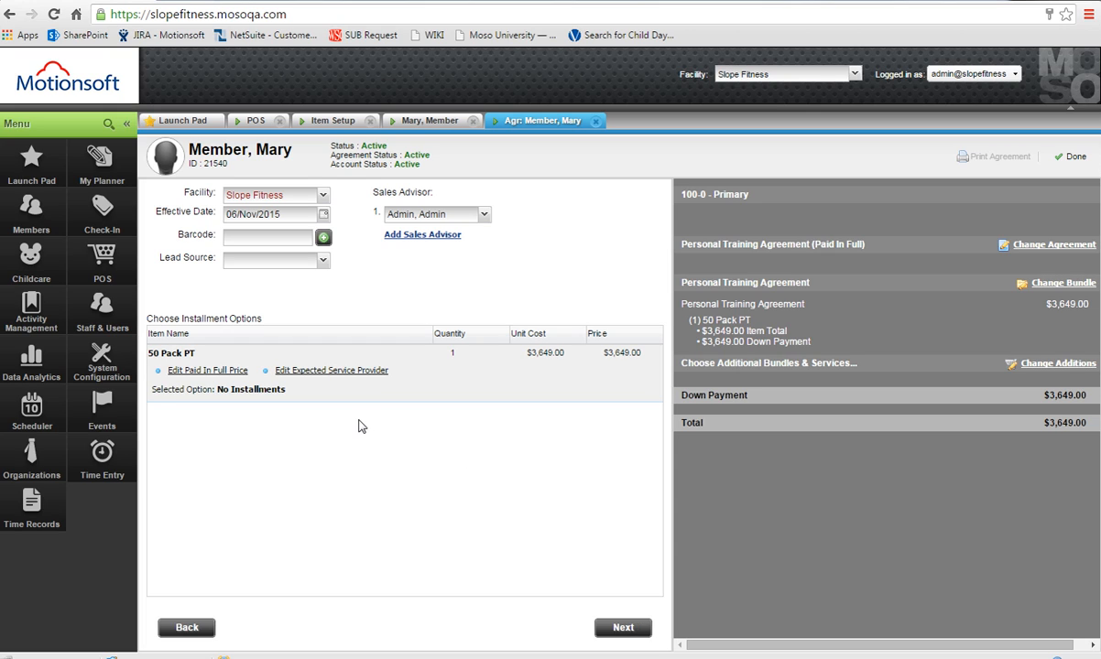
# Step: Assign an expected service provider to the 50 Pack PT item, and clear that assignment
pyautogui.click(355, 374)
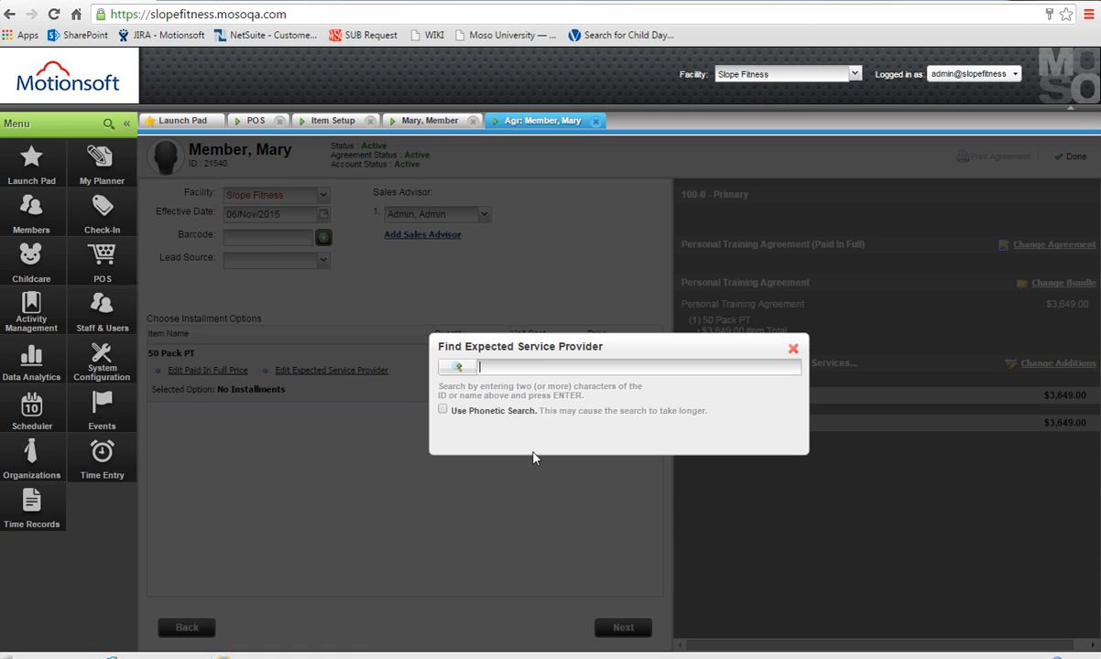
pyautogui.write('smith')
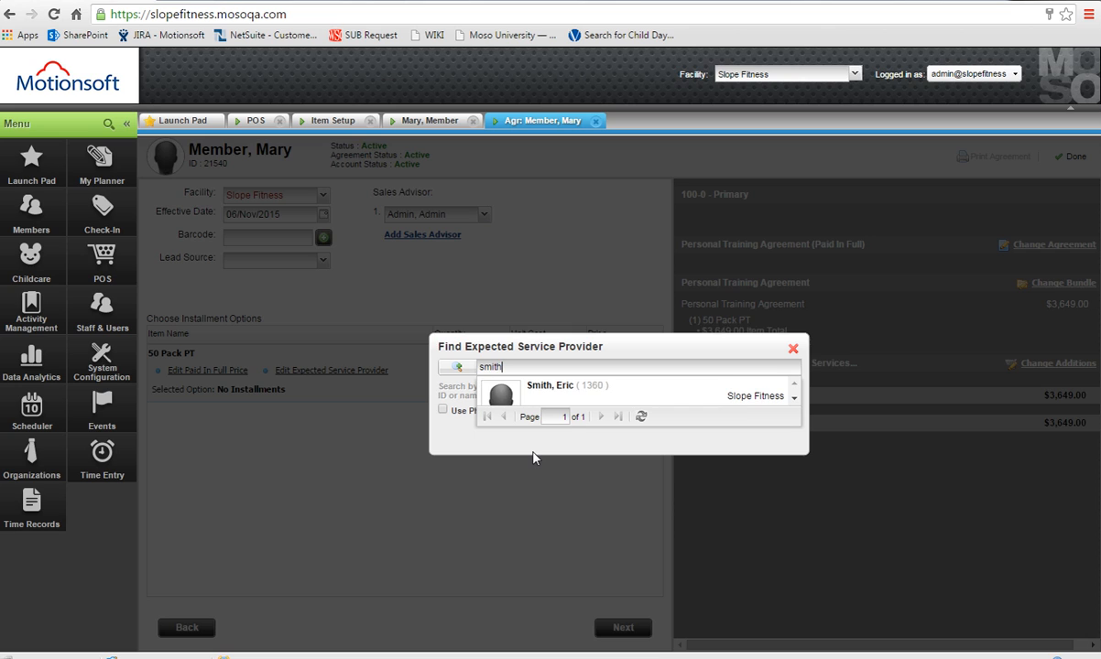
pyautogui.click(631, 394)
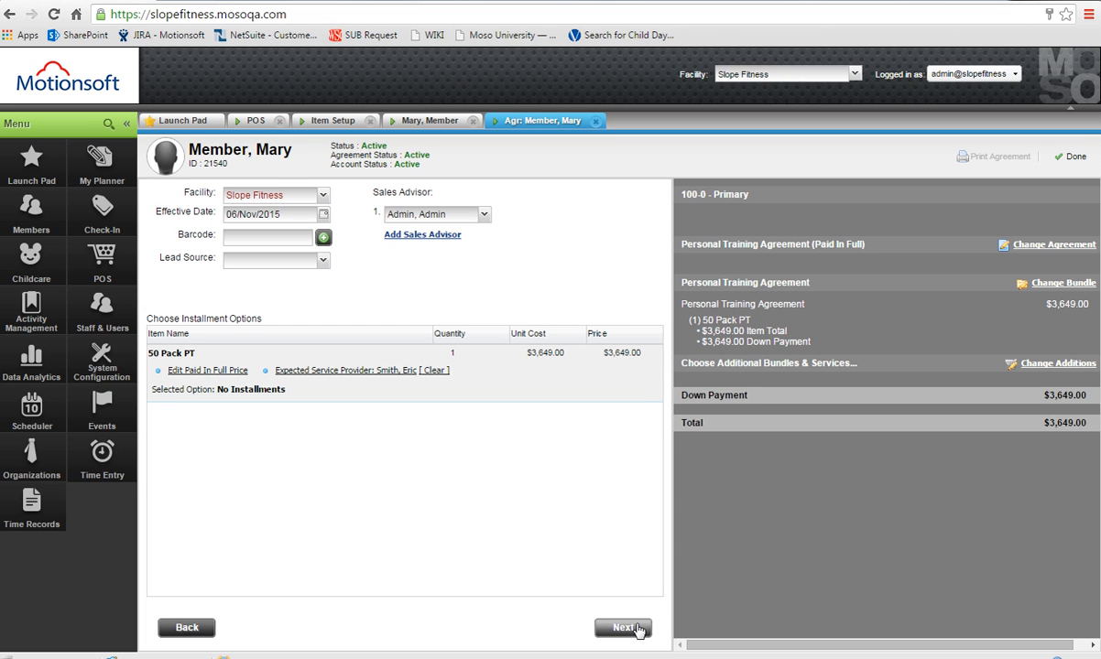
pyautogui.click(438, 371)
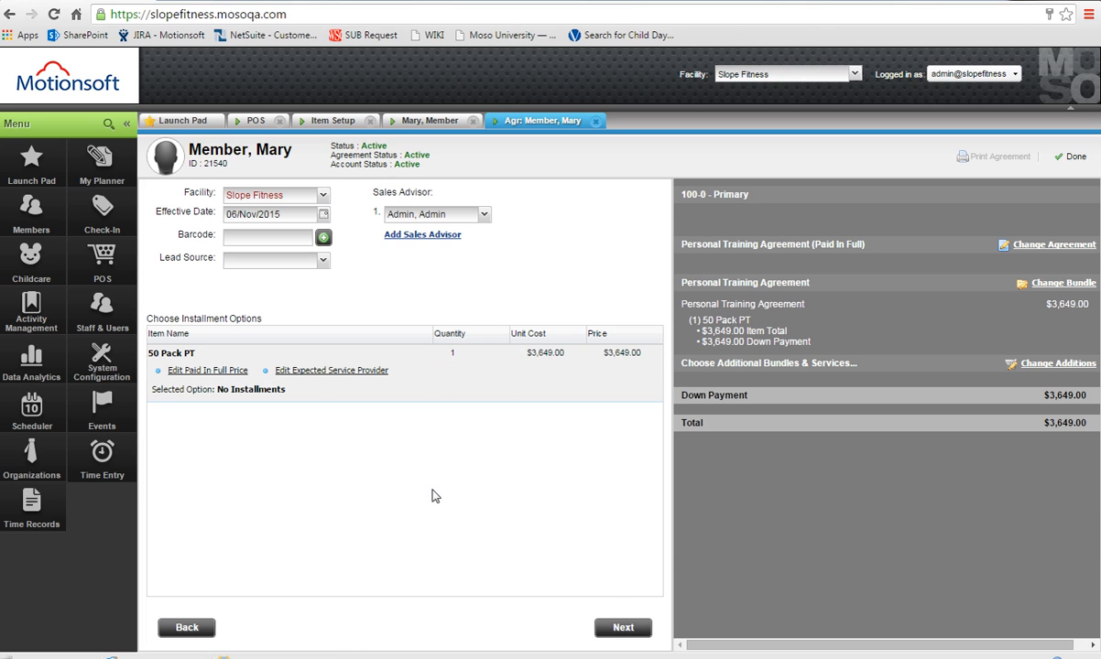
# Step: Search for the expected service provider by surname and assign the matching staff member to the 50 Pack PT item
pyautogui.click(365, 370)
pyautogui.write('smith')
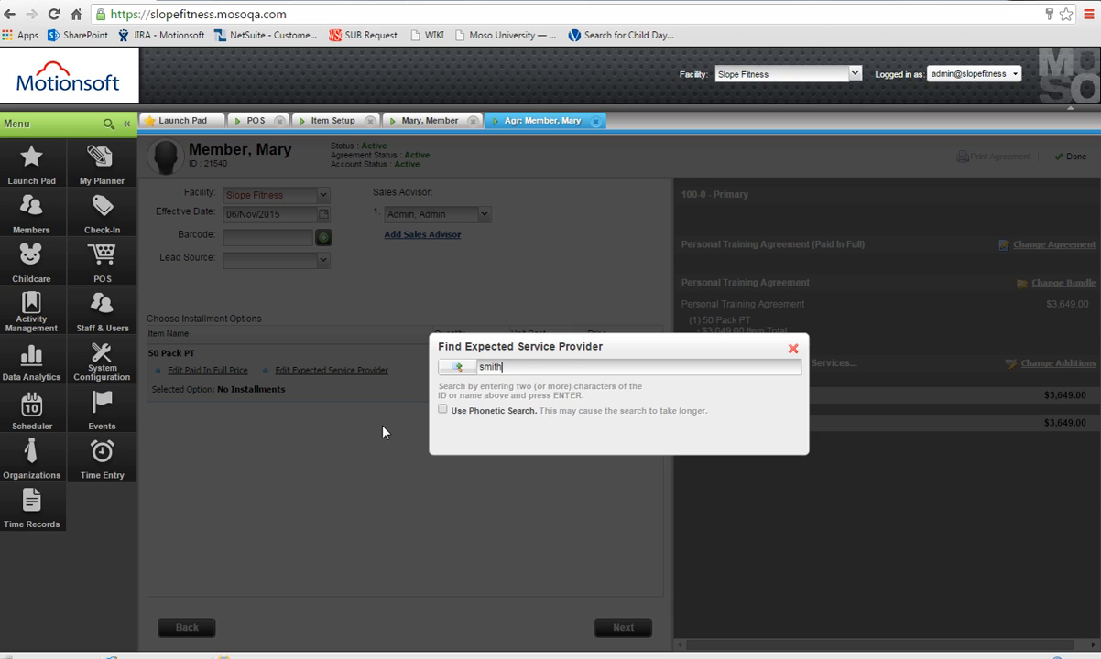
pyautogui.press('Return')
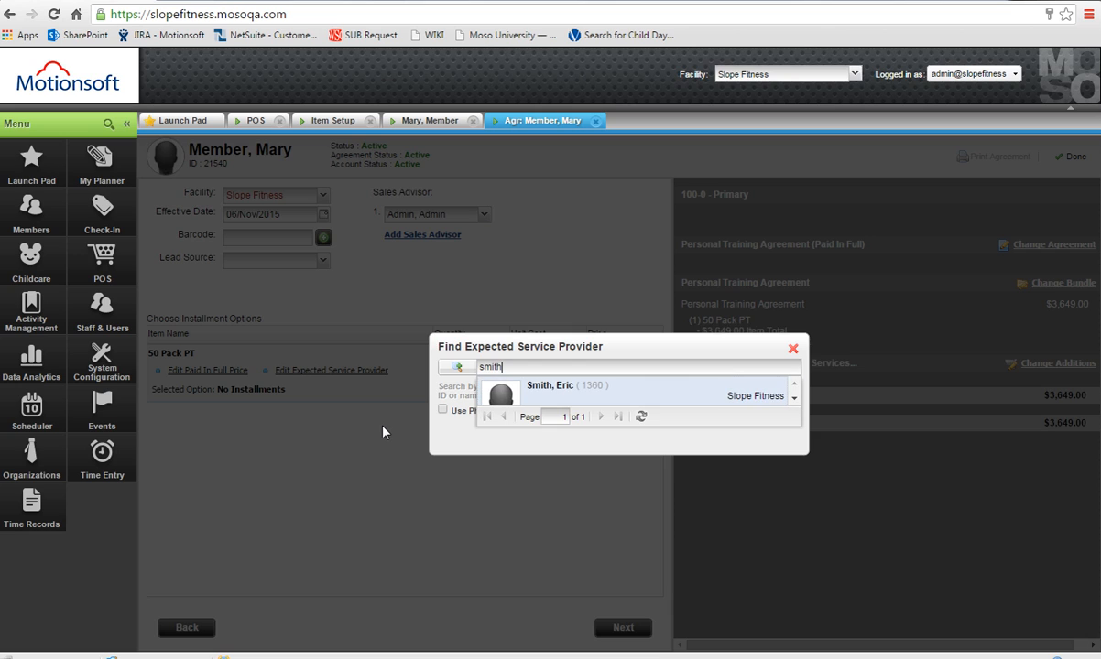
pyautogui.click(615, 392)
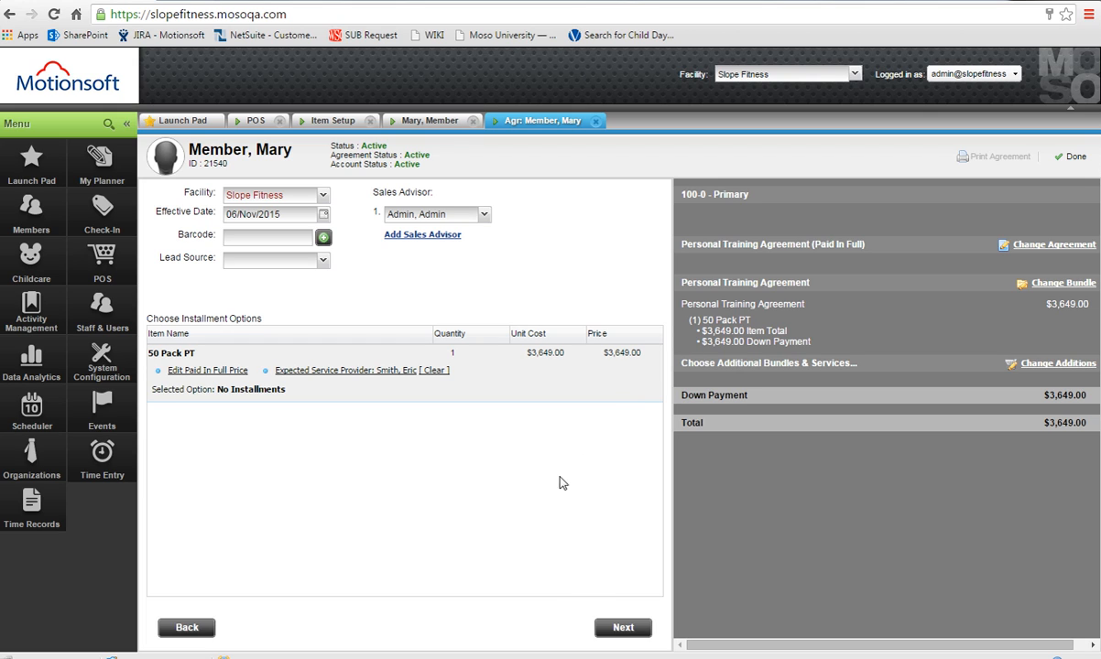
# Step: Finalize the Personal Training Agreement so it goes to POS, and open and cancel the payment entry for it
pyautogui.click(631, 635)
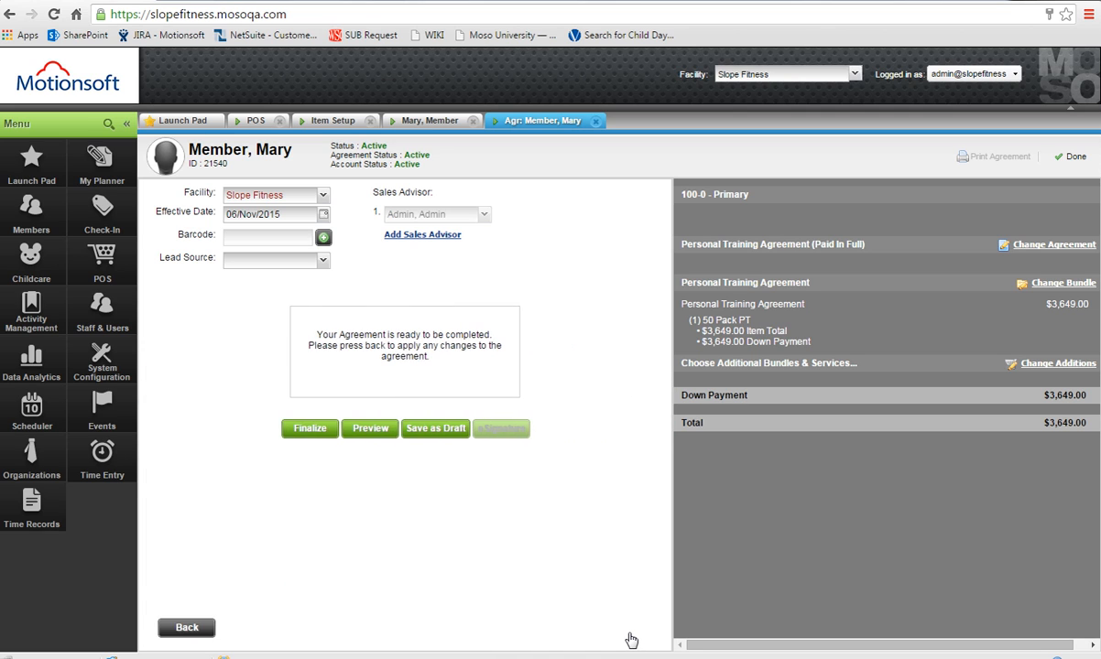
pyautogui.click(312, 428)
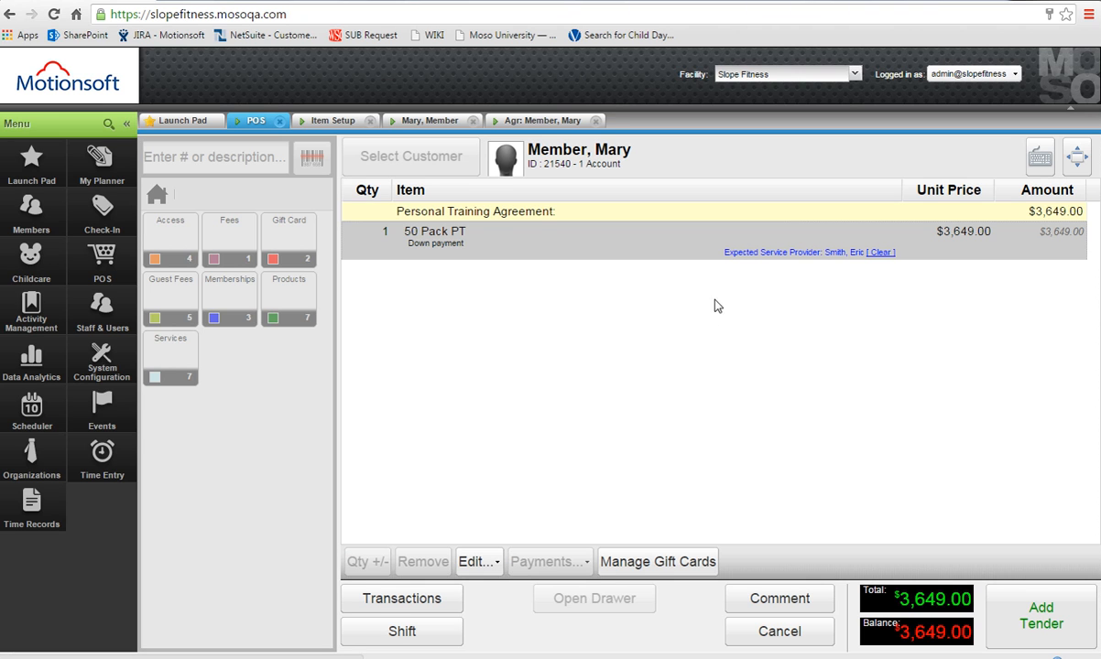
pyautogui.click(1057, 622)
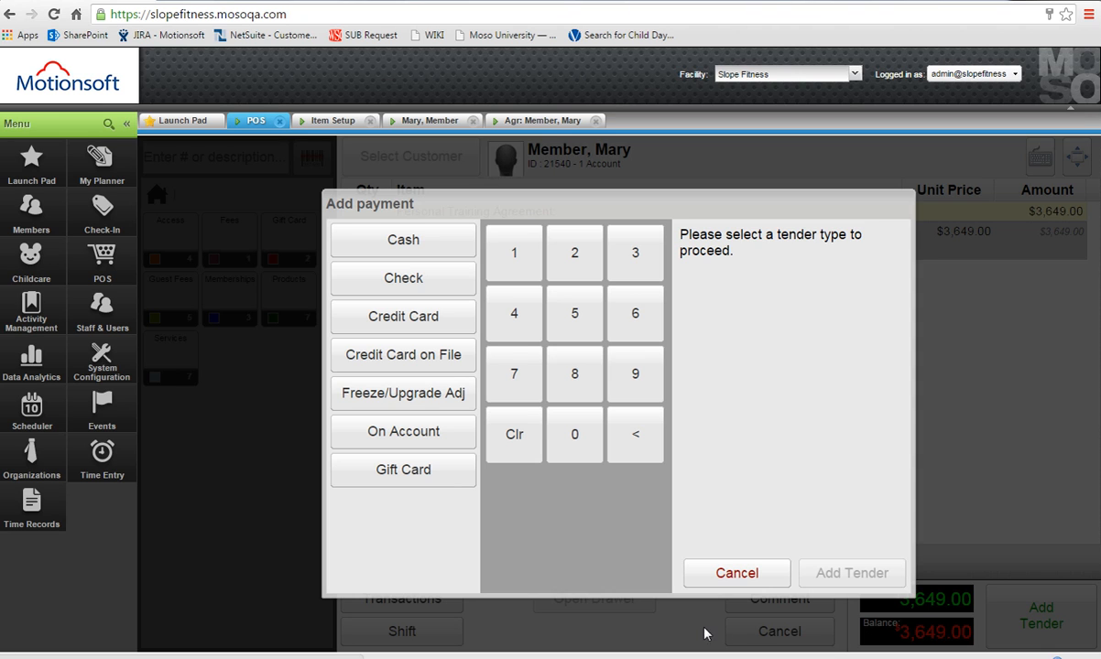
pyautogui.click(725, 577)
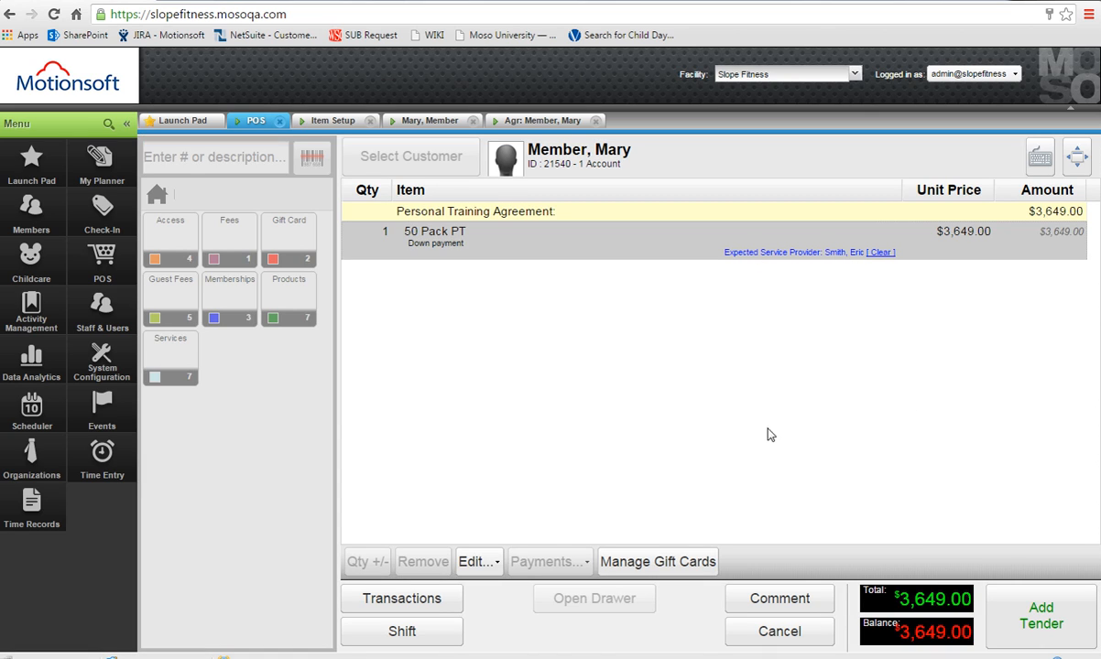
# Step: Complete the agreement sale with a $3,649.00 cash tender and dismiss the receipt
pyautogui.click(1051, 622)
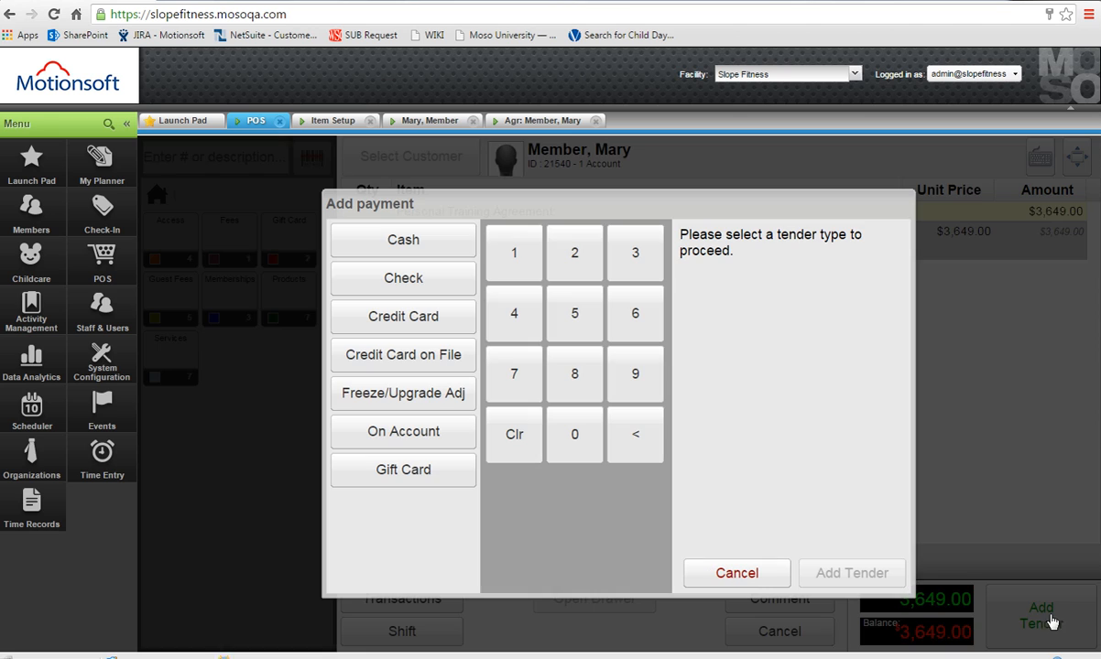
pyautogui.click(420, 238)
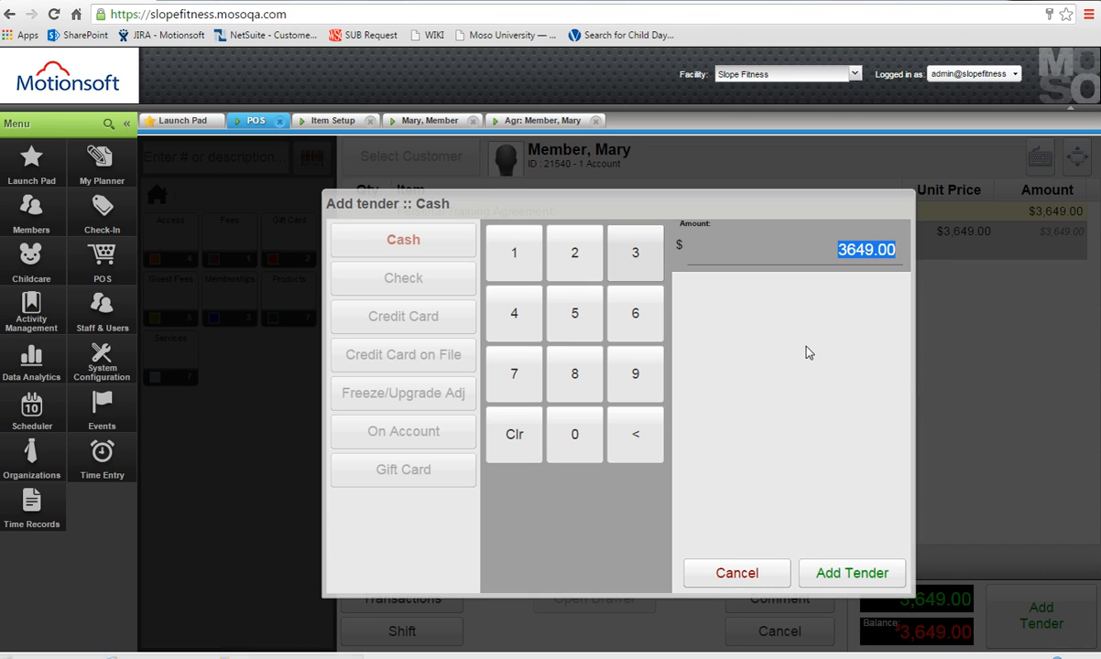
pyautogui.click(884, 581)
pyautogui.click(1043, 611)
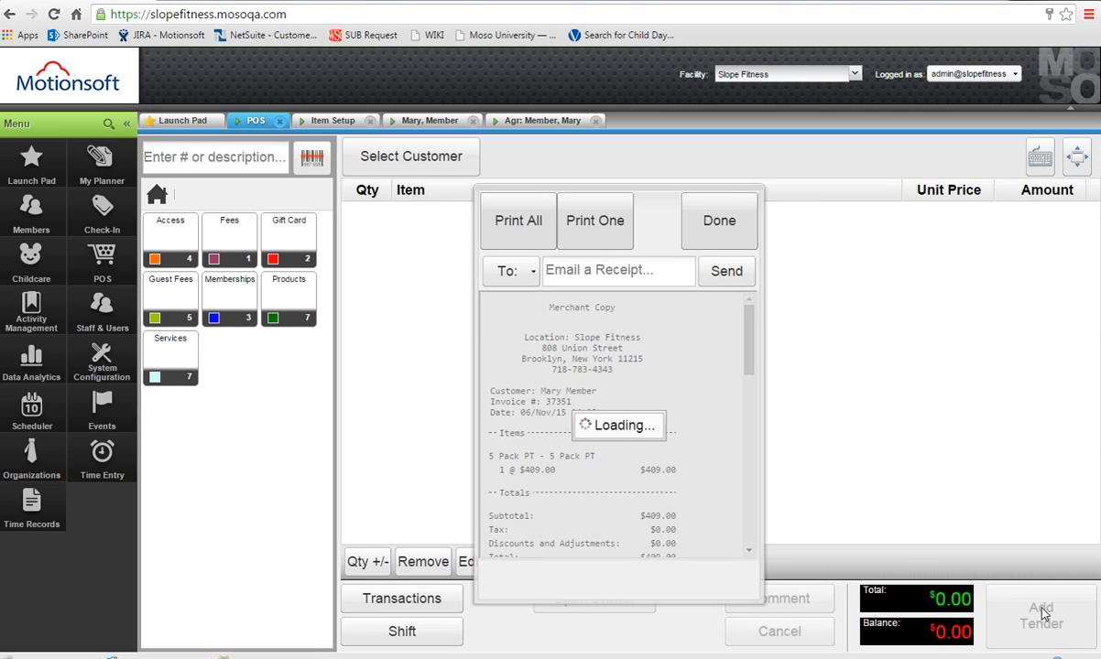
pyautogui.click(730, 216)
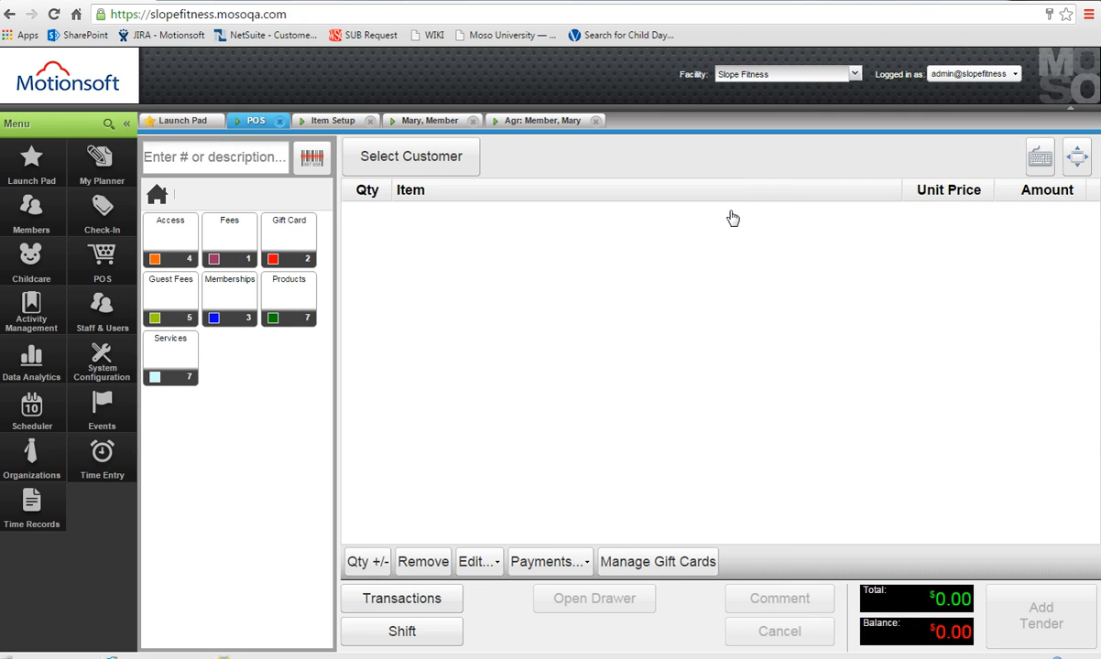
# Step: Close the completed Personal Training Agreement and return to the member's record
pyautogui.click(532, 122)
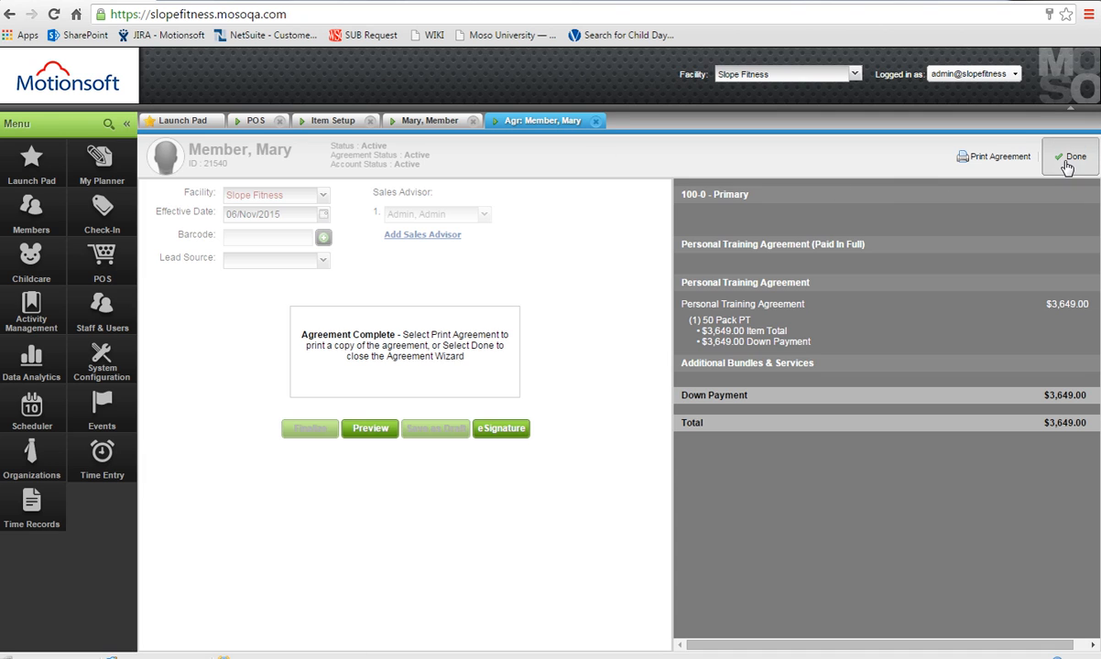
pyautogui.click(1067, 161)
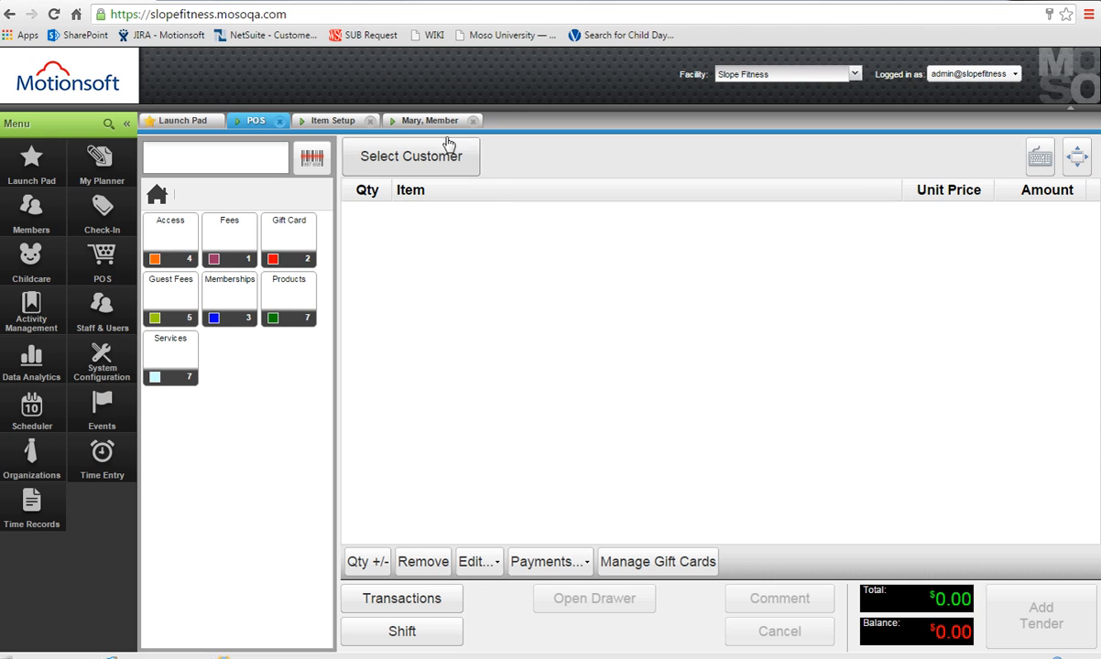
pyautogui.click(416, 119)
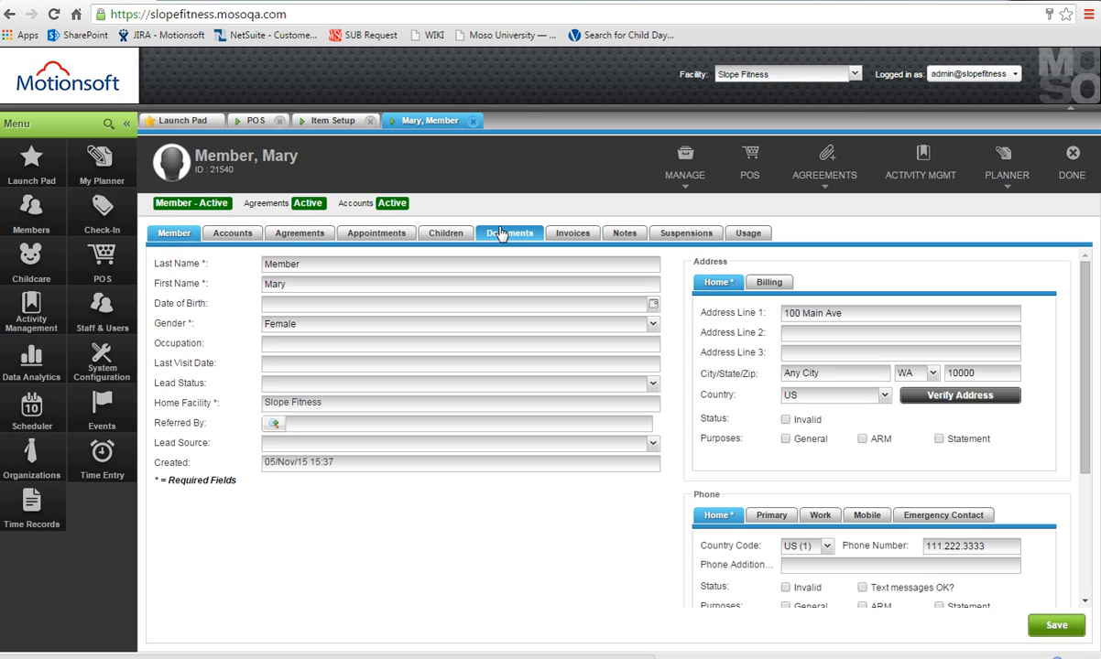
# Step: Start a new appointment in the Scheduler in the 15:00 slot, and find and select the member by name
pyautogui.click(25, 403)
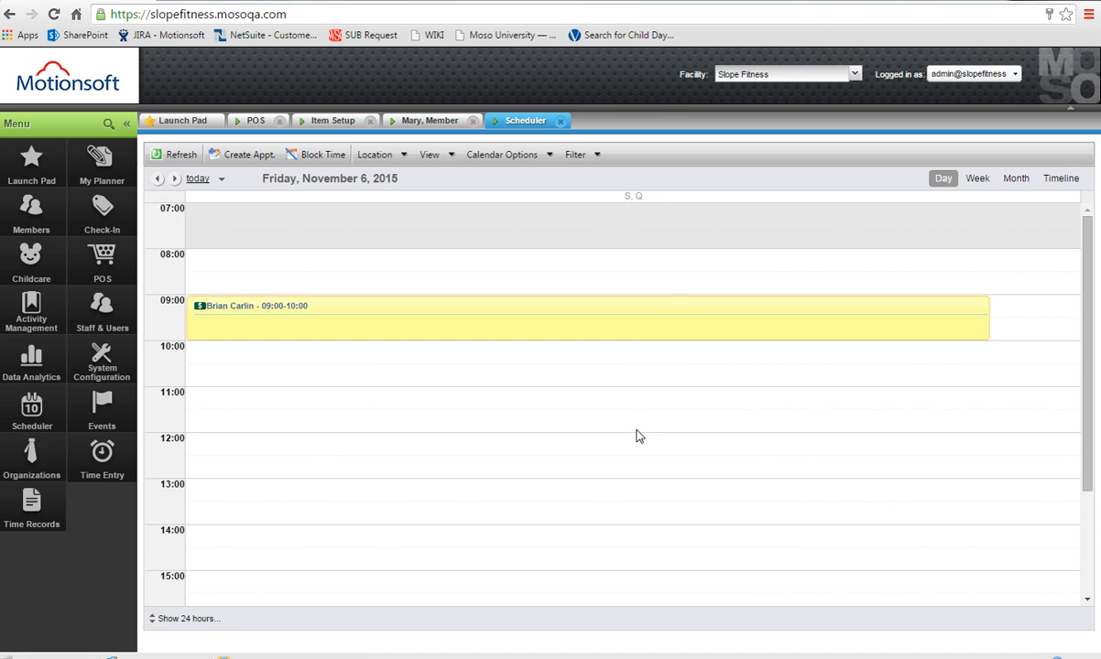
pyautogui.scroll(-3, 587, 431)
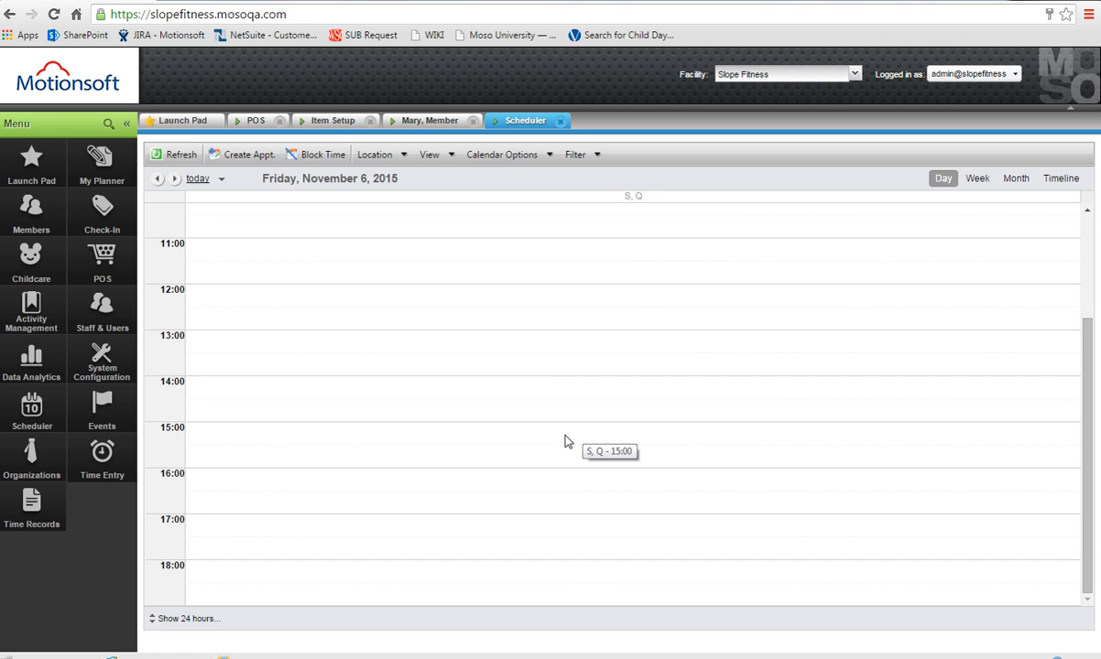
pyautogui.click(442, 428)
pyautogui.click(475, 435)
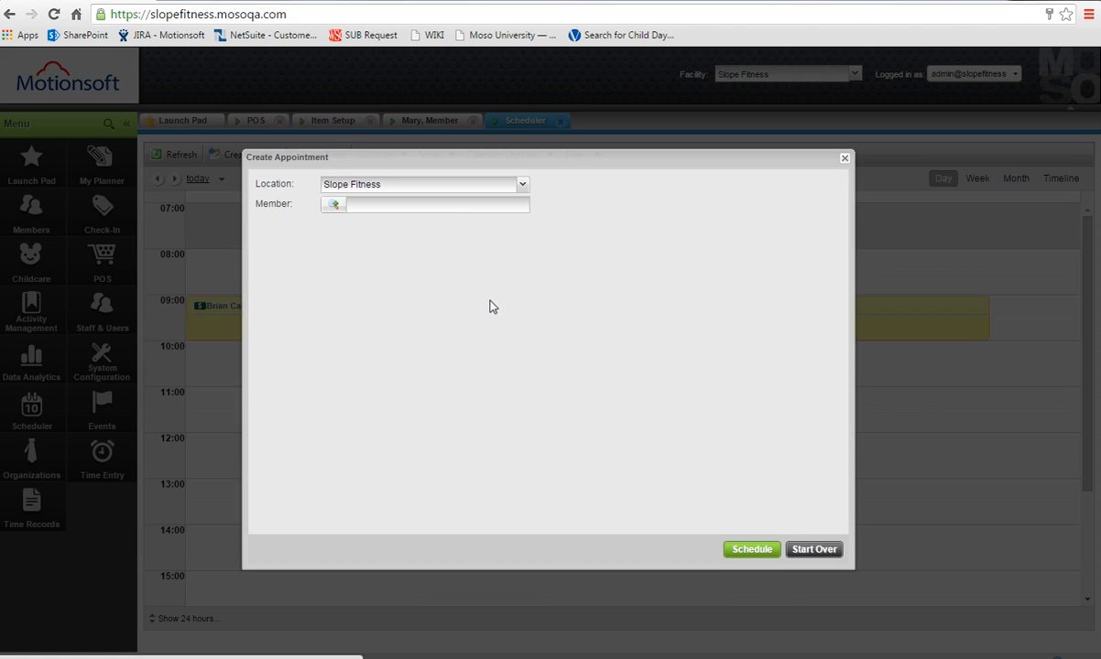
pyautogui.write('ary member')
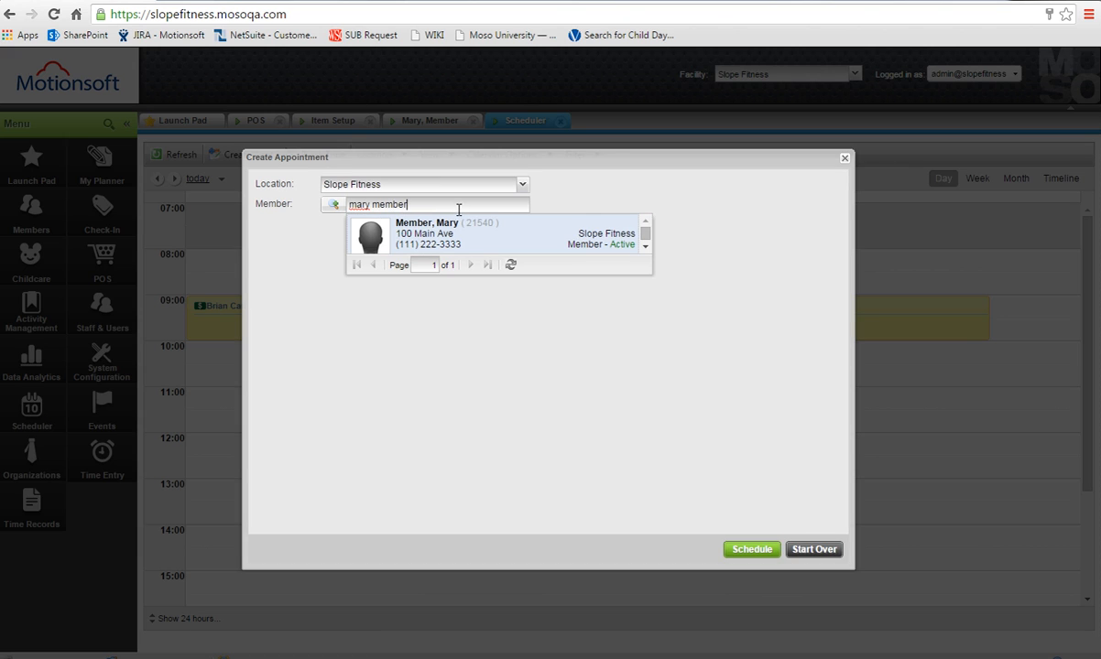
pyautogui.click(463, 231)
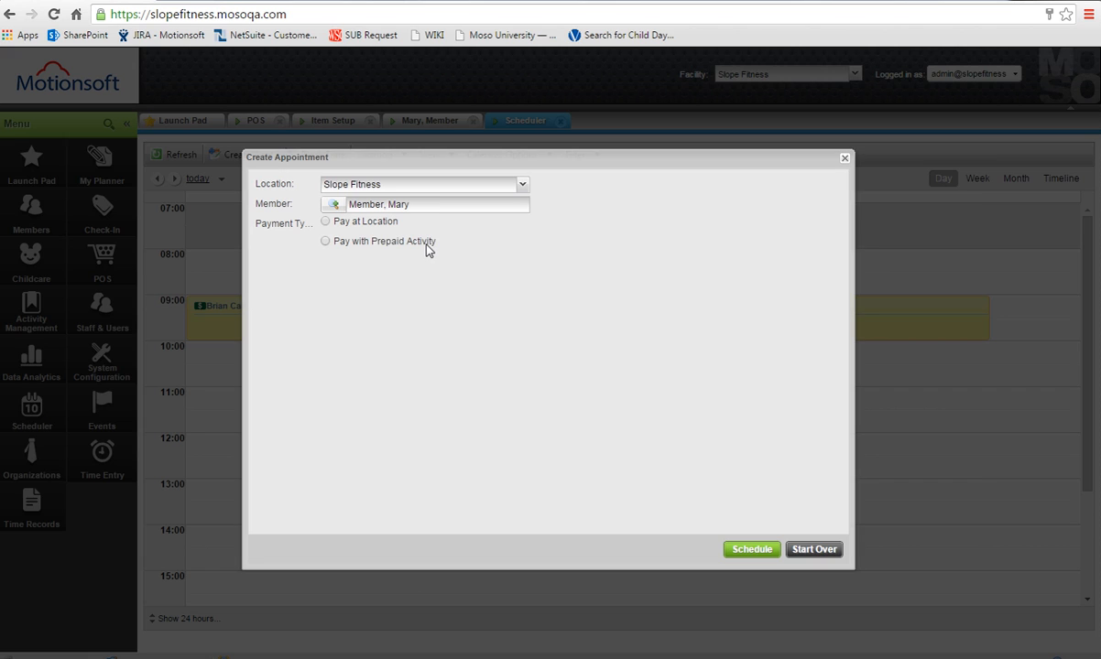
# Step: Pay for the appointment with a prepaid activity, using the member's 50 Pack PT
pyautogui.click(424, 244)
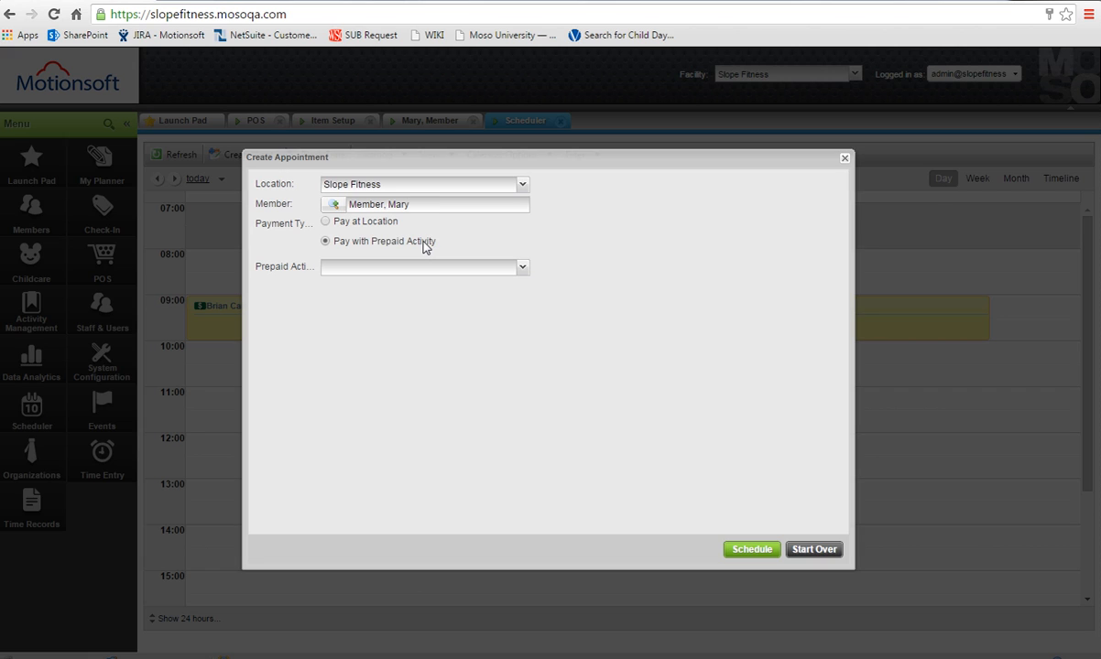
pyautogui.click(522, 267)
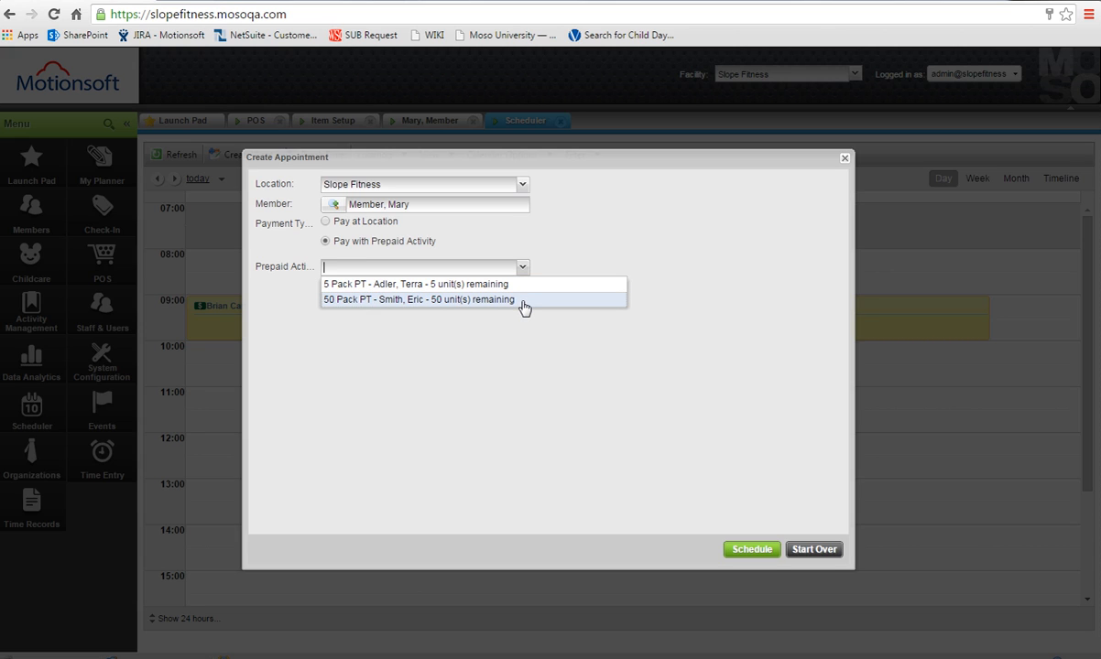
pyautogui.click(517, 300)
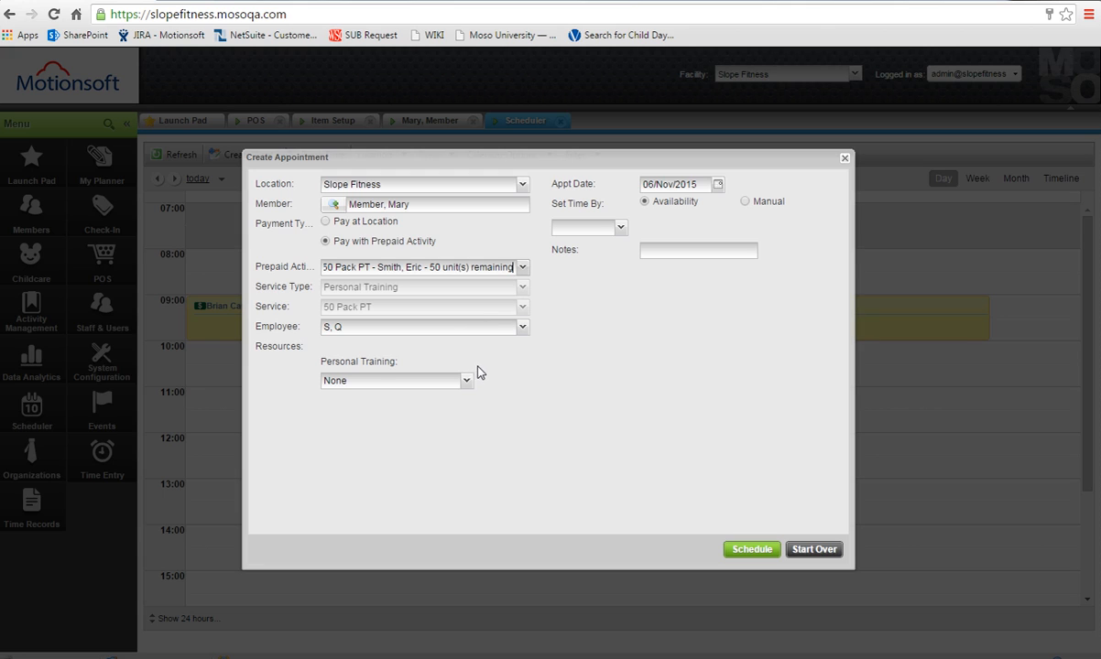
# Step: Set the appointment time manually to 03:00 PM and schedule it, accepting an employee other than the expected service provider
pyautogui.click(744, 201)
pyautogui.click(581, 228)
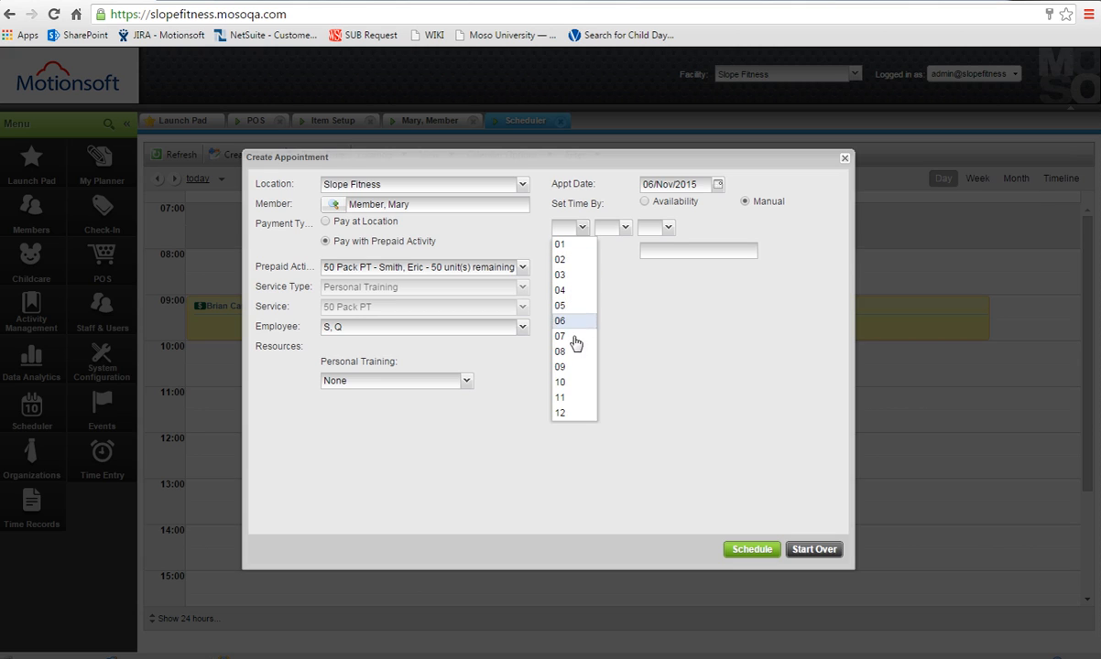
pyautogui.click(568, 275)
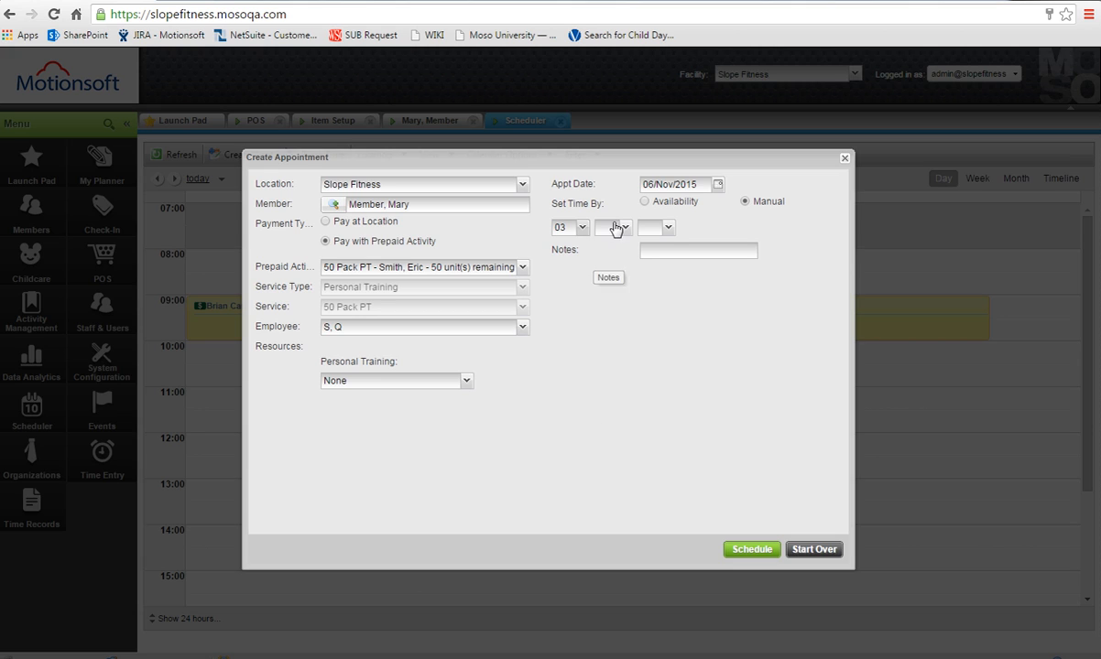
pyautogui.click(627, 229)
pyautogui.click(625, 229)
pyautogui.click(663, 229)
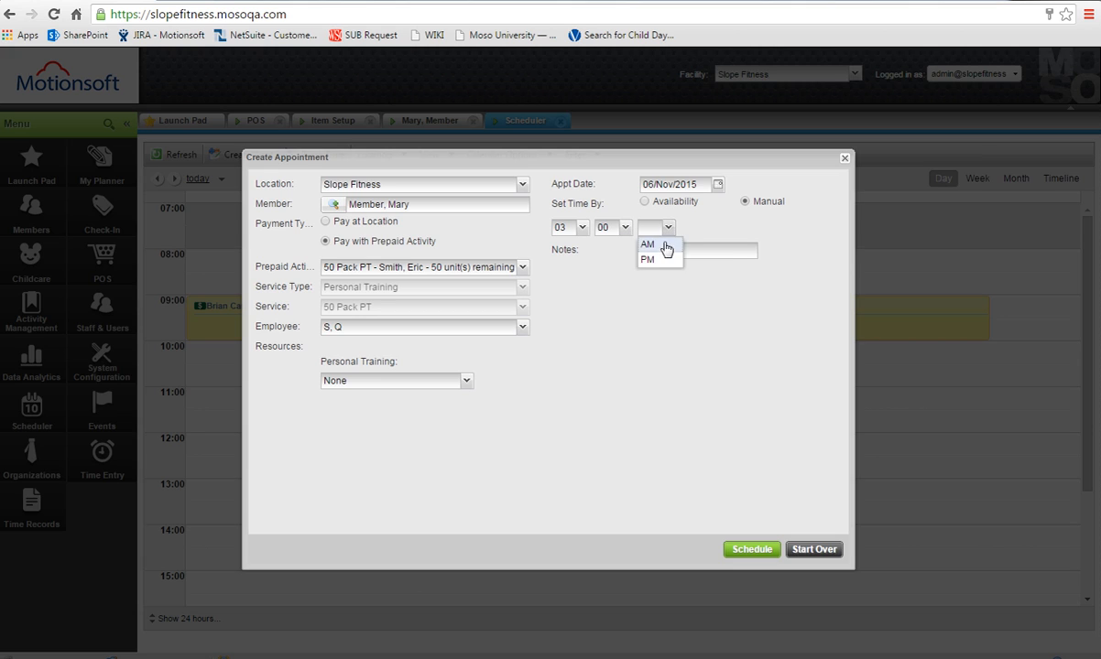
pyautogui.click(654, 261)
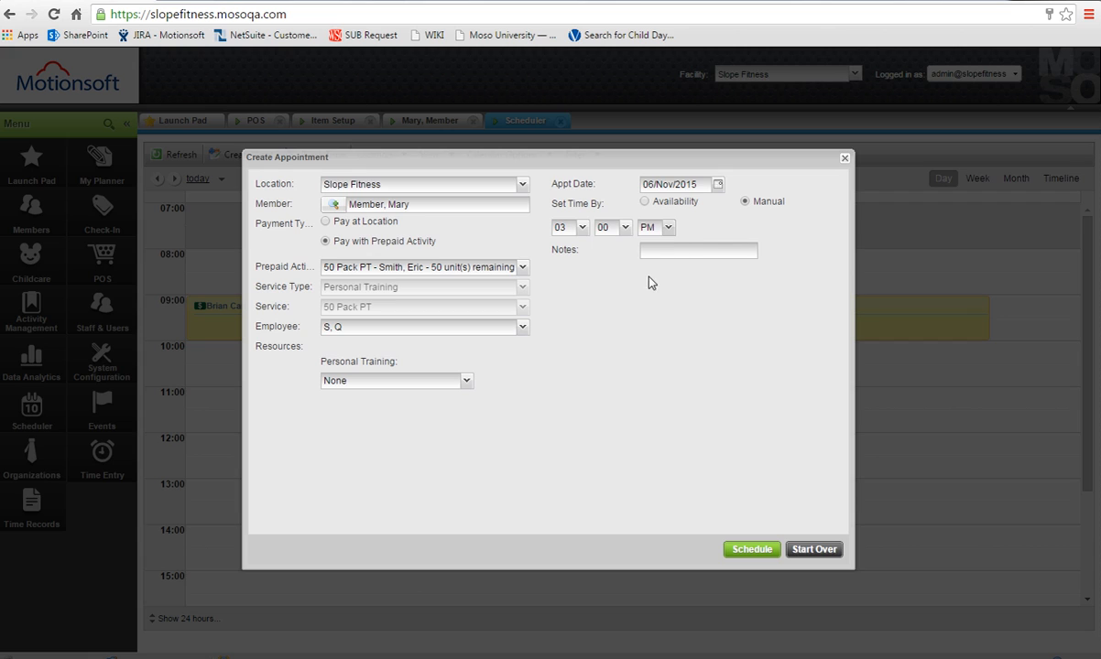
pyautogui.click(753, 553)
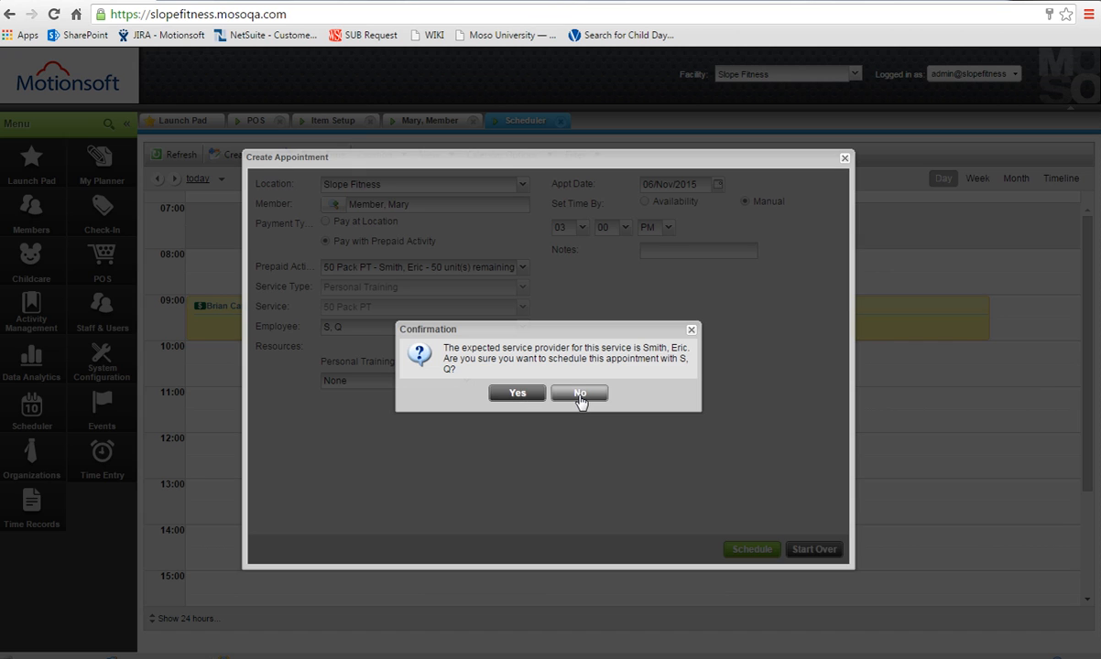
pyautogui.click(526, 395)
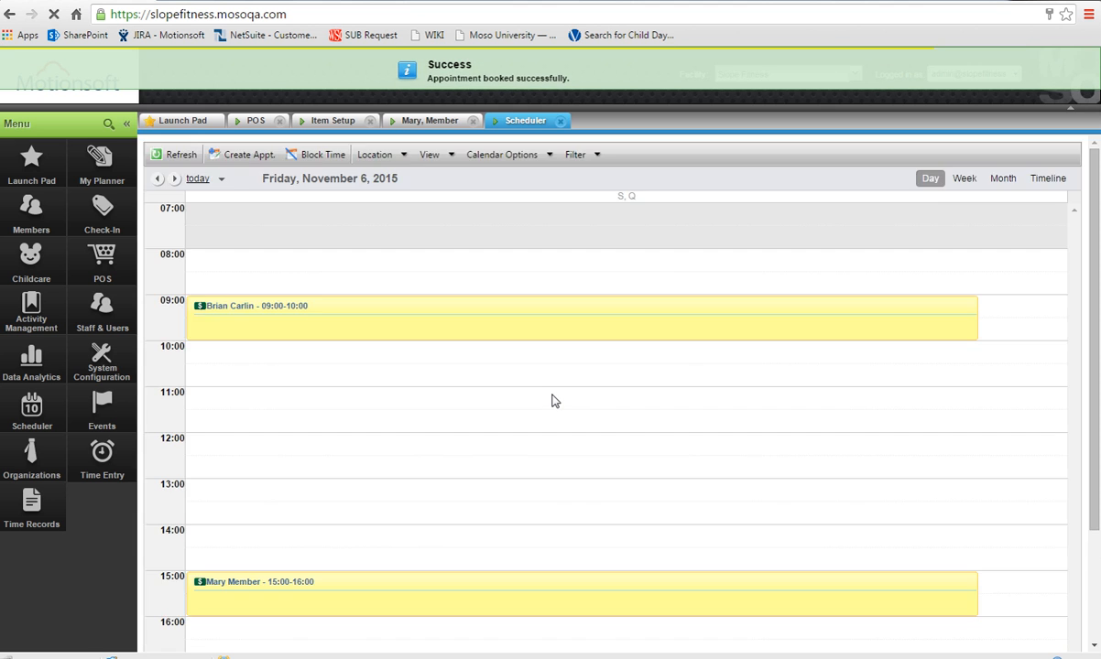
# Step: Review the expected service providers of the member's 5 Pack PT and 50 Pack PT in Activity Management
pyautogui.scroll(-3, 529, 499)
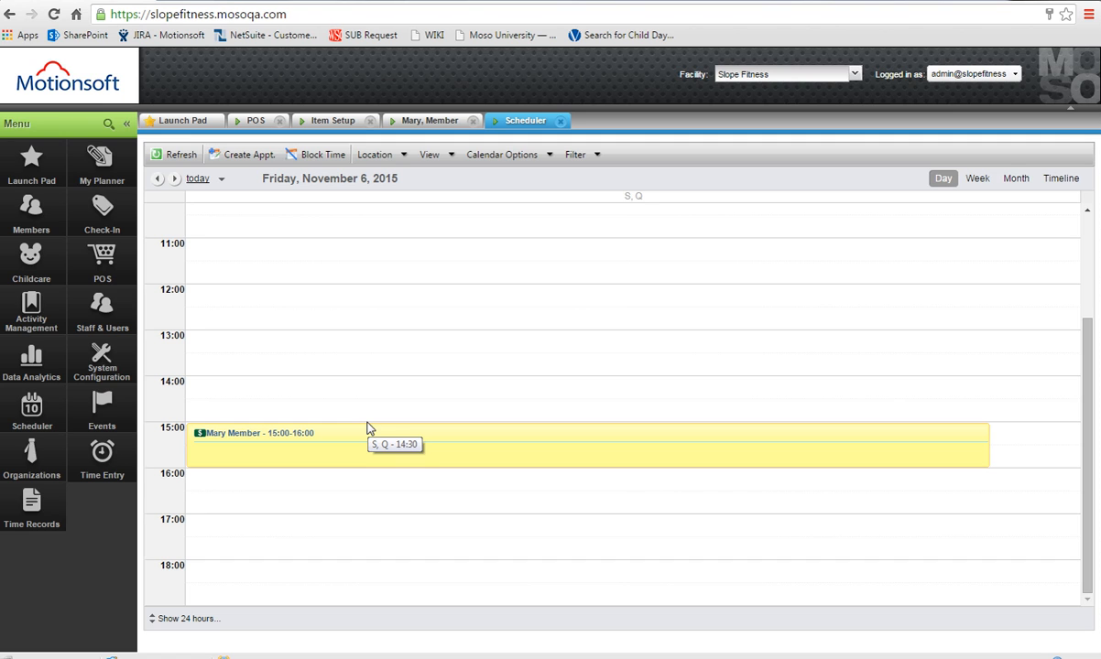
pyautogui.click(430, 120)
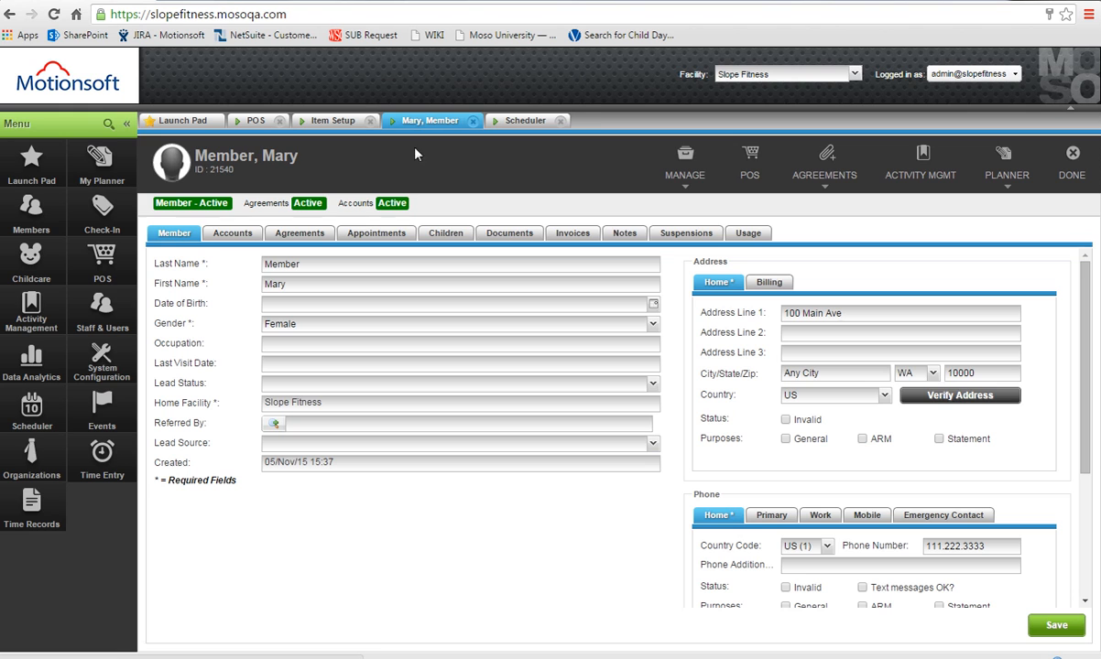
pyautogui.click(922, 163)
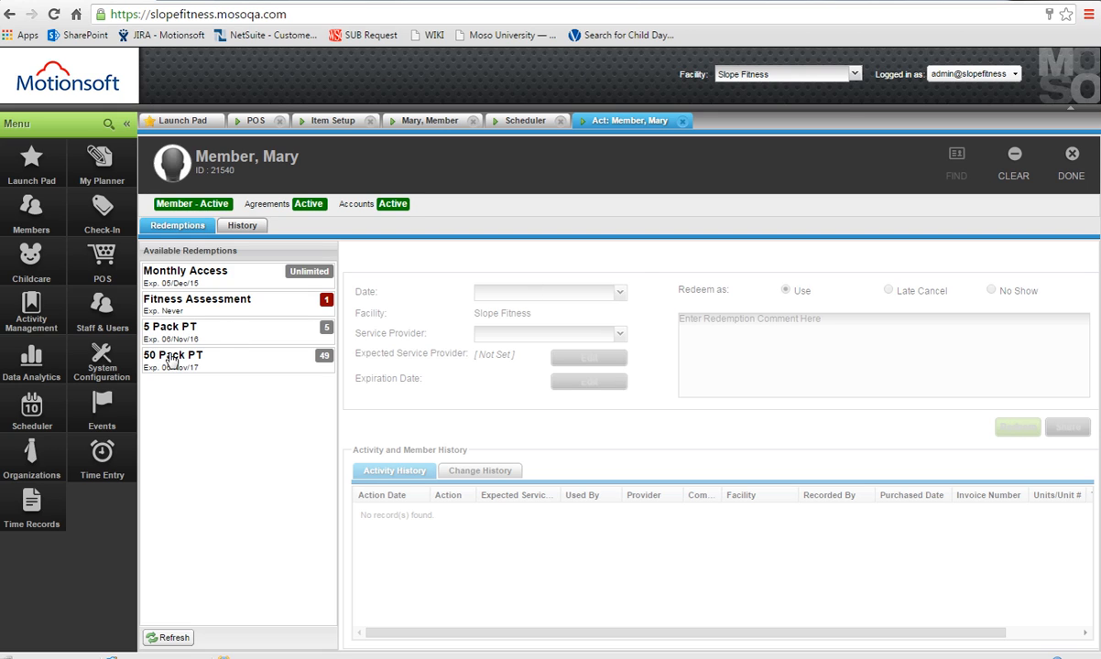
pyautogui.click(225, 332)
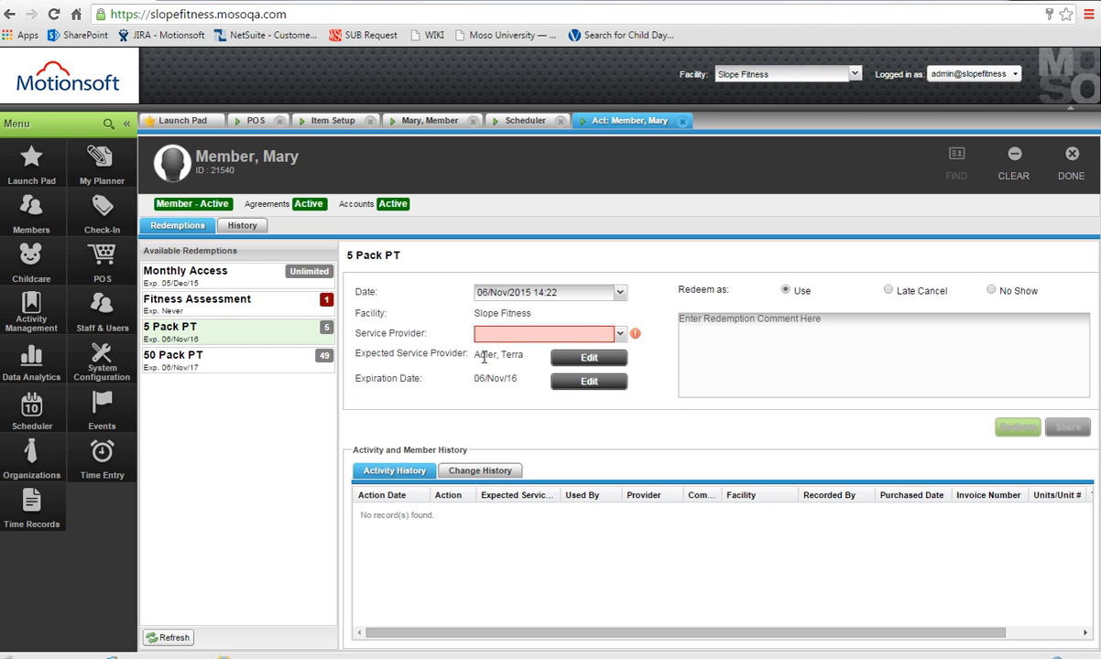
pyautogui.click(275, 370)
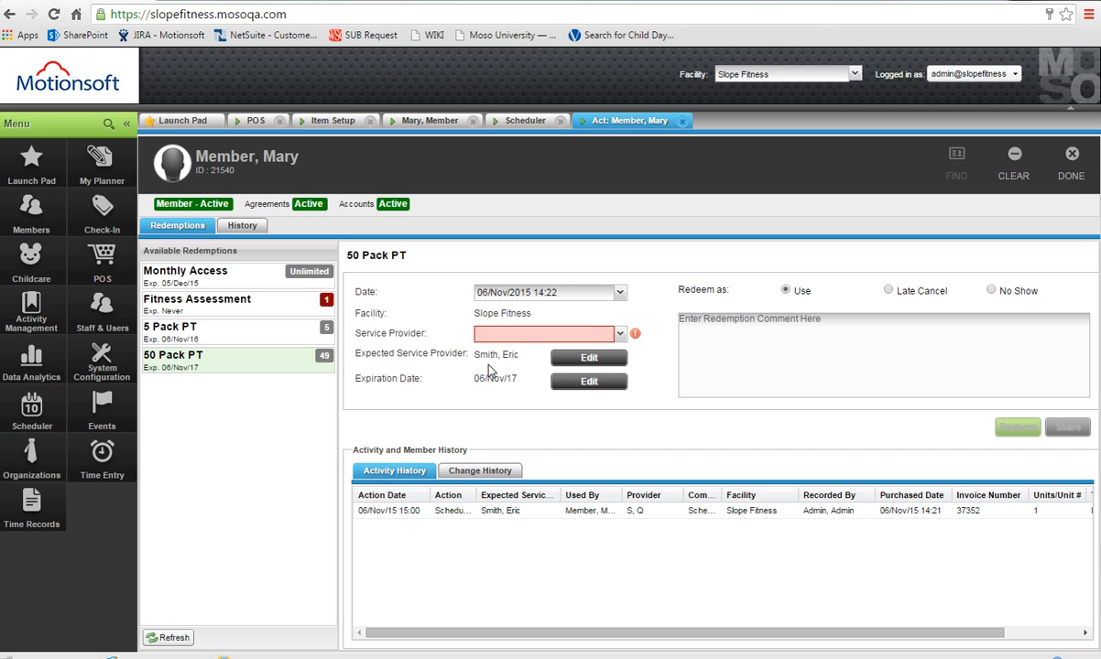
# Step: Change the 50 Pack PT's expected service provider by surname search, and select the same staff member as service provider for the redemption
pyautogui.click(570, 366)
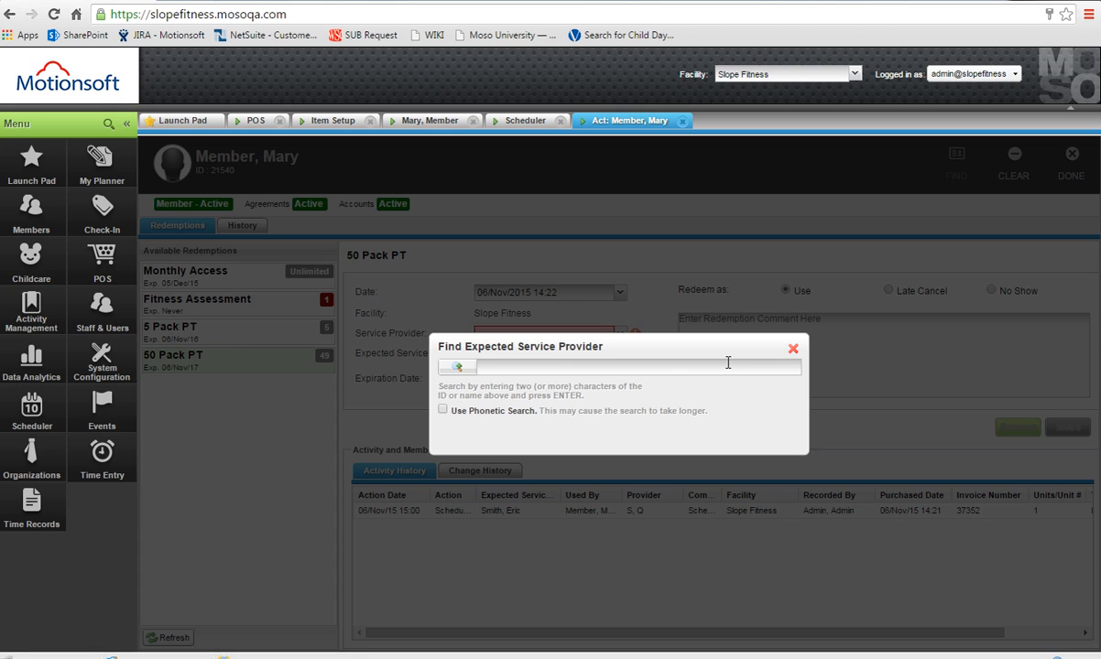
pyautogui.click(793, 351)
pyautogui.click(588, 361)
pyautogui.press('Return')
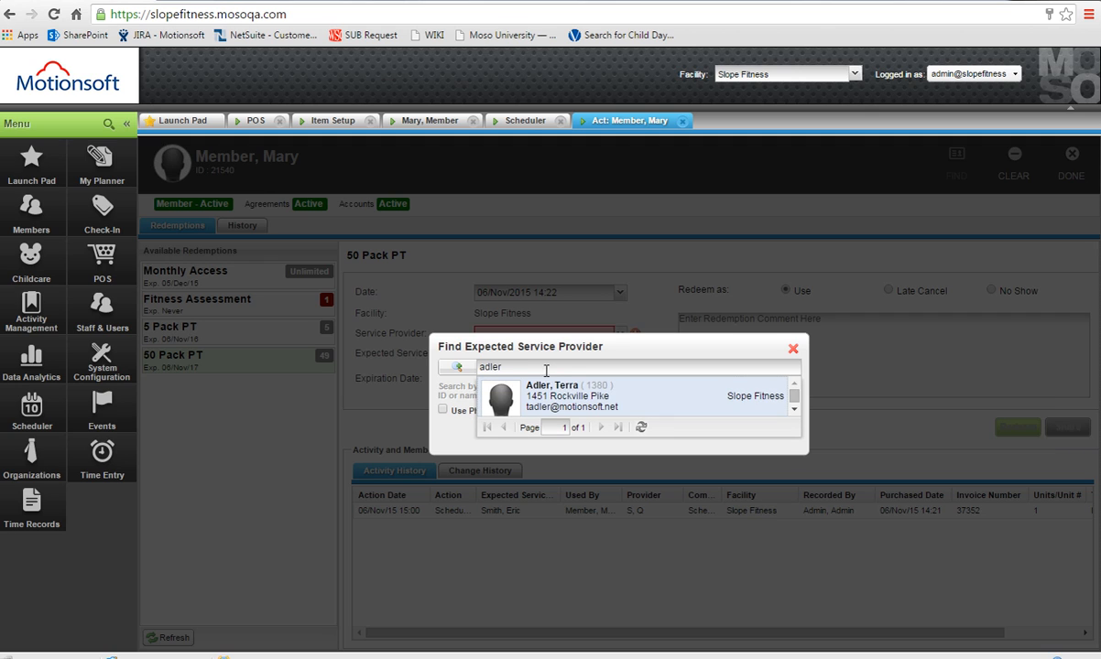
pyautogui.click(539, 388)
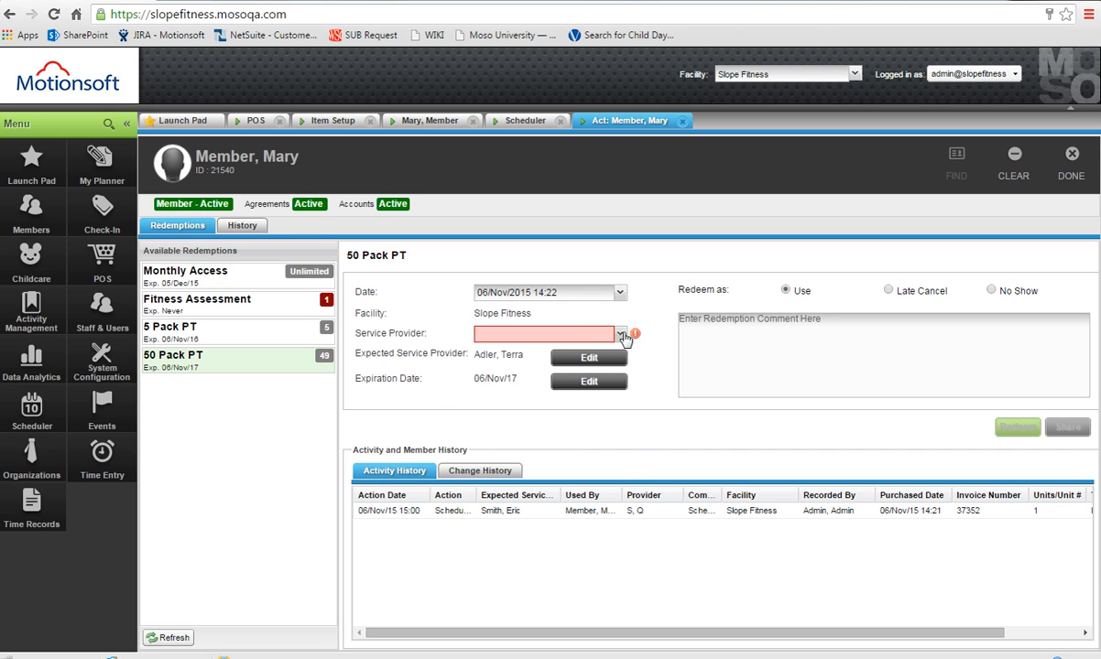
pyautogui.click(608, 338)
pyautogui.click(577, 347)
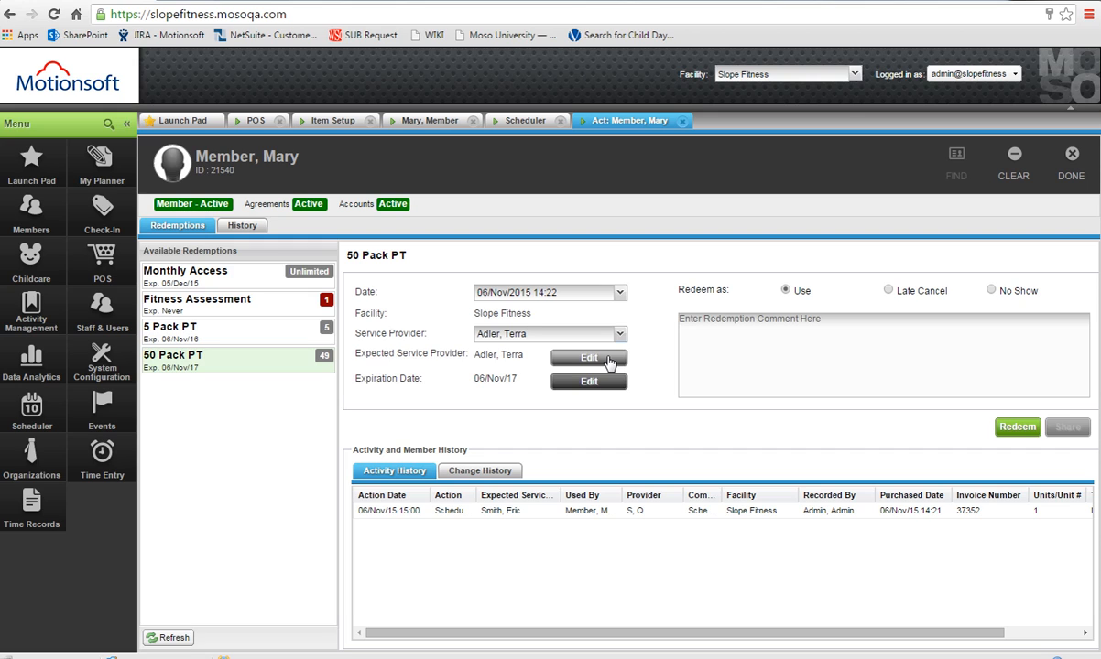